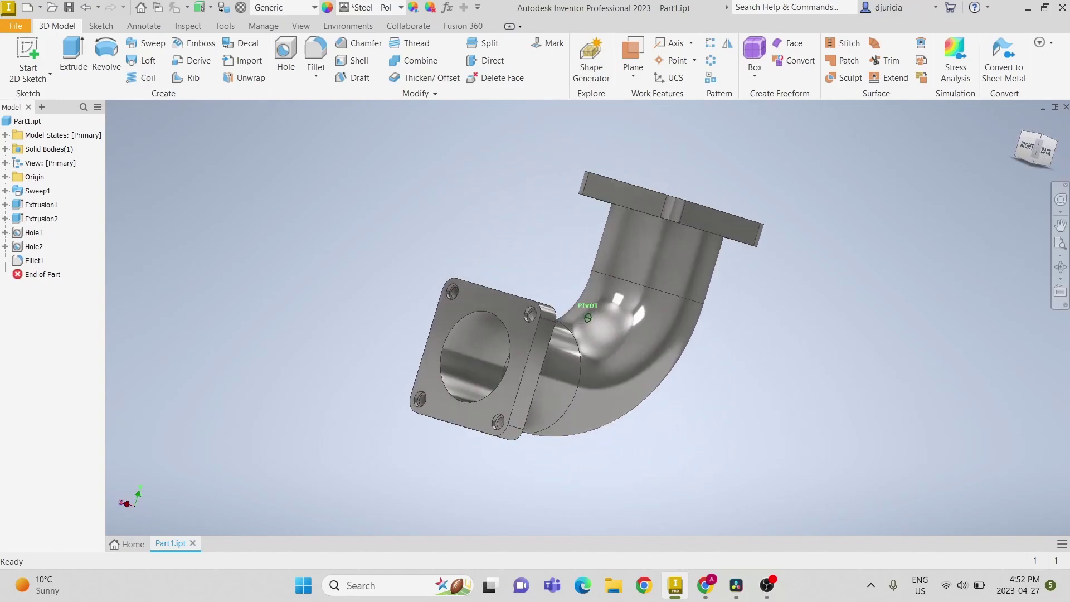
Reset the view to the ViewCube Home orientation.
left_click(1020, 126)
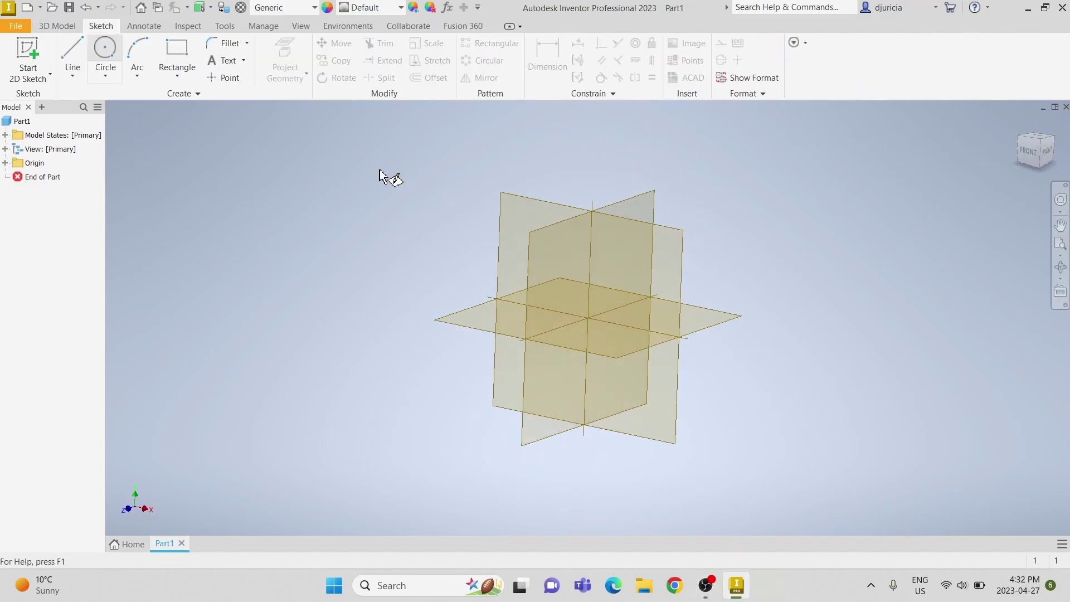
Draw concentric 25 mm and 20 mm circles at the origin and finish Sketch1.
left_click(520, 265)
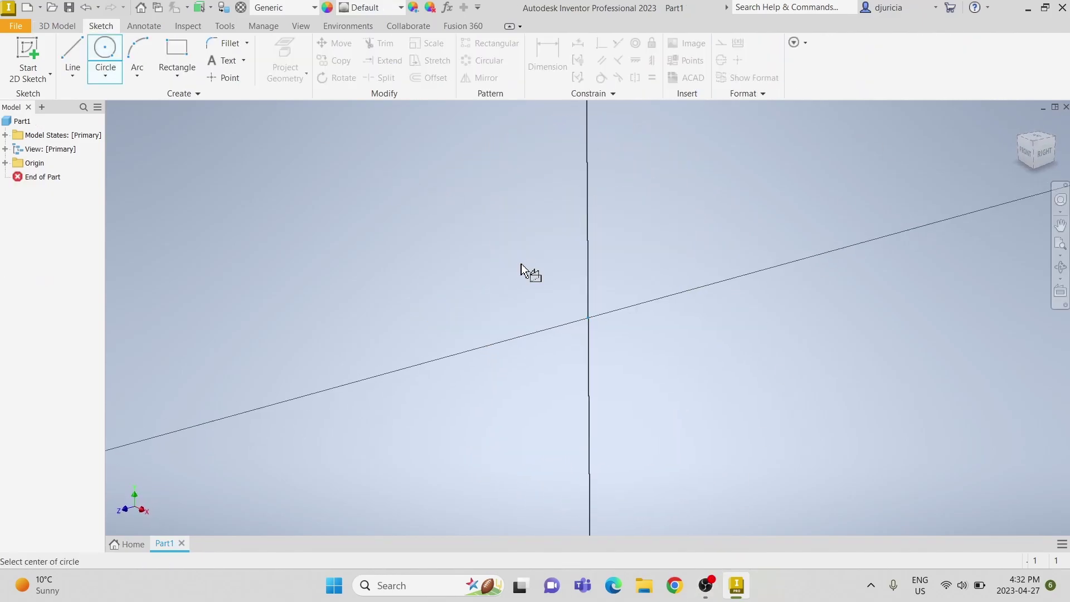
left_click(587, 316)
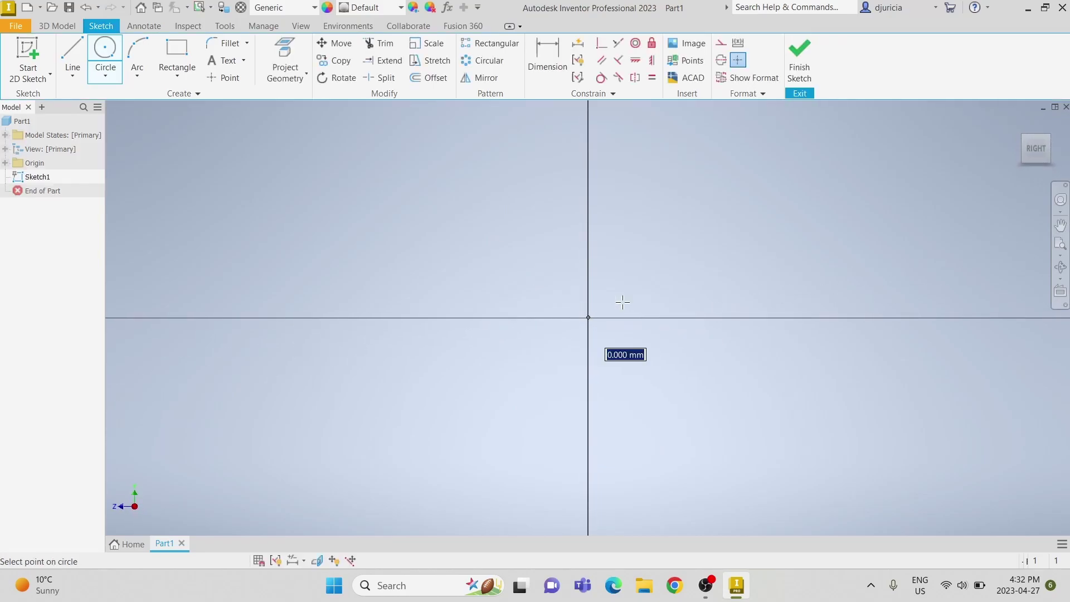
type("25")
key("Return")
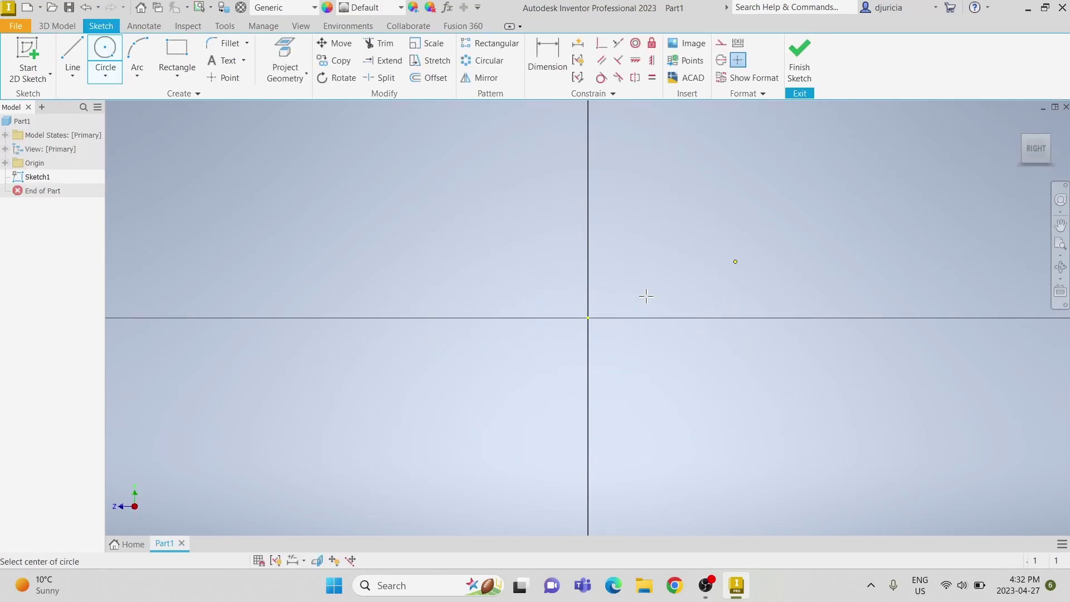
left_click(588, 318)
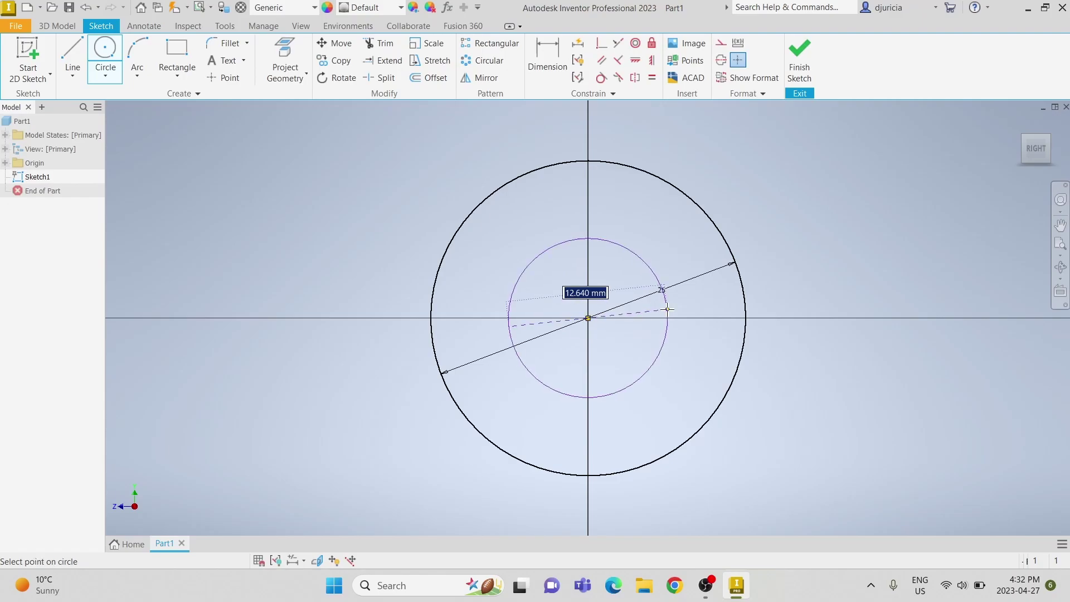
type("20")
key("Return")
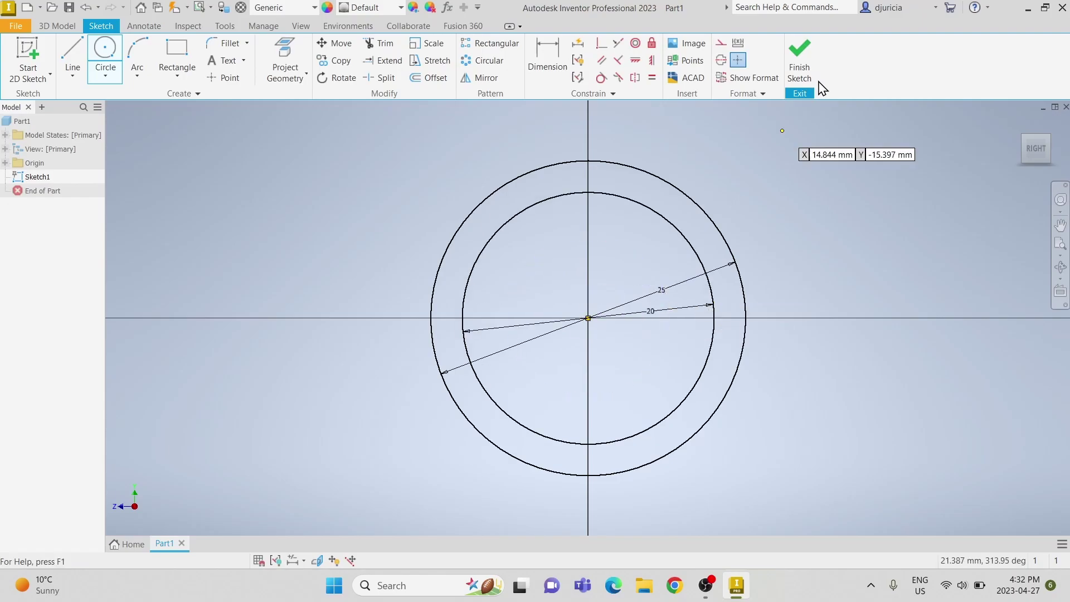
key("Escape")
left_click(802, 61)
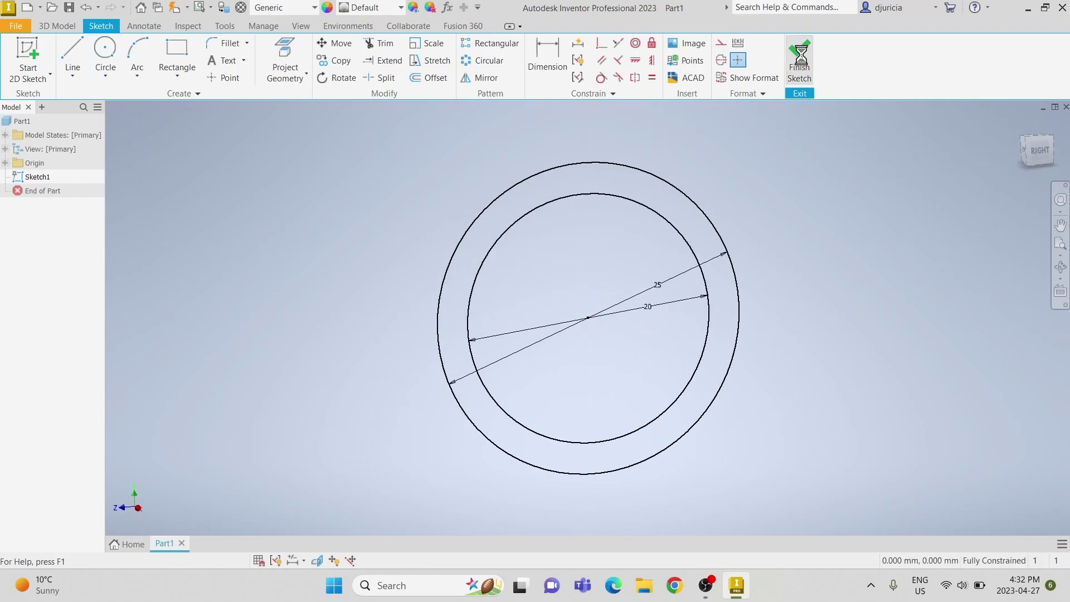
On the perpendicular plane, draw a 40 mm horizontal line from the origin, then a 40 mm vertical line.
left_click(77, 53)
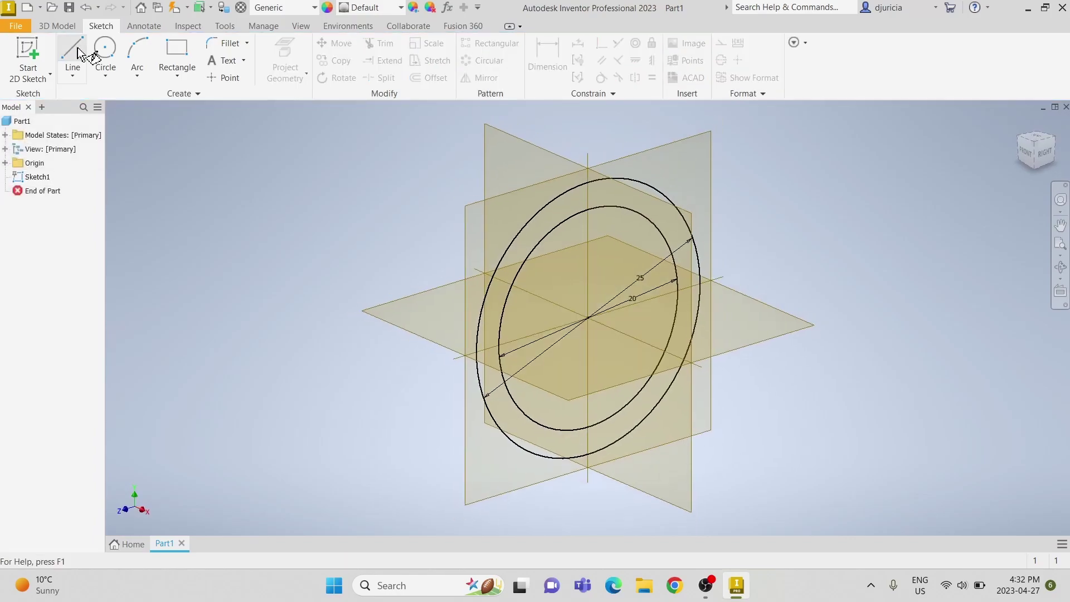
left_click(536, 192)
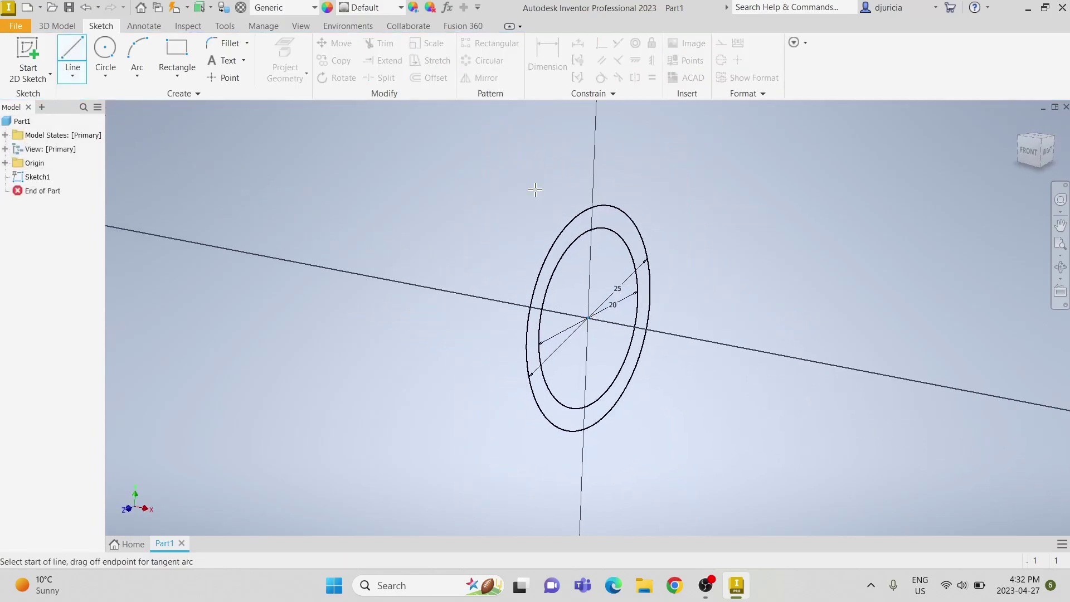
left_click(588, 318)
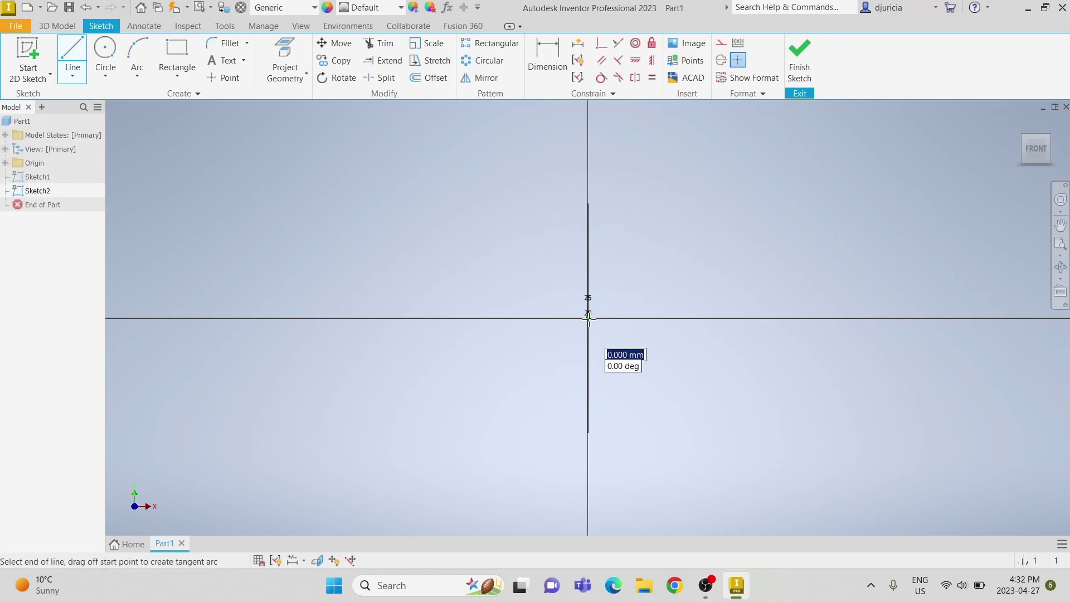
type("40")
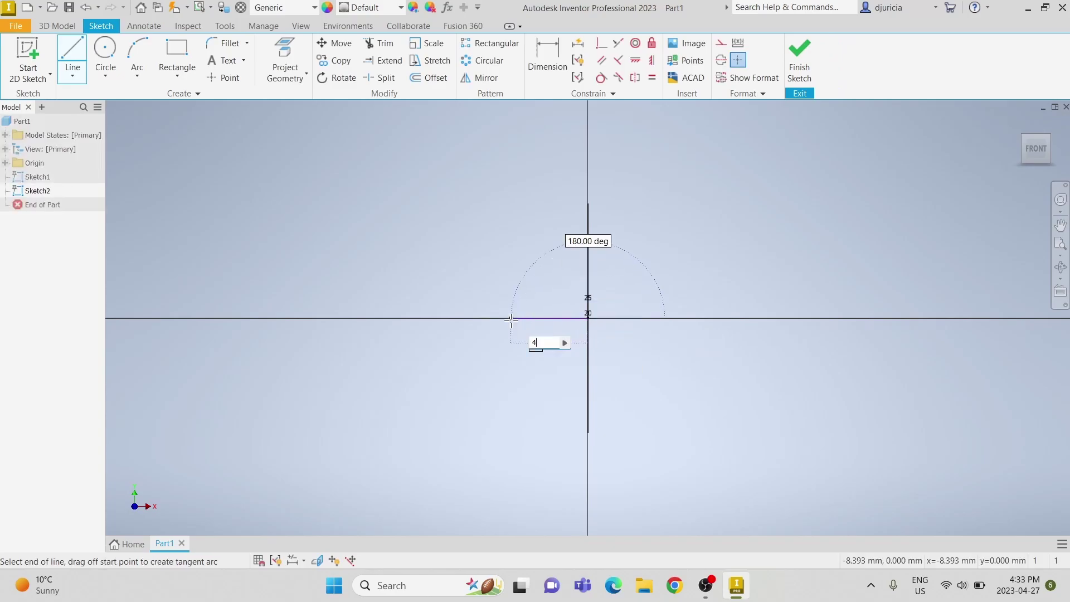
key("Return")
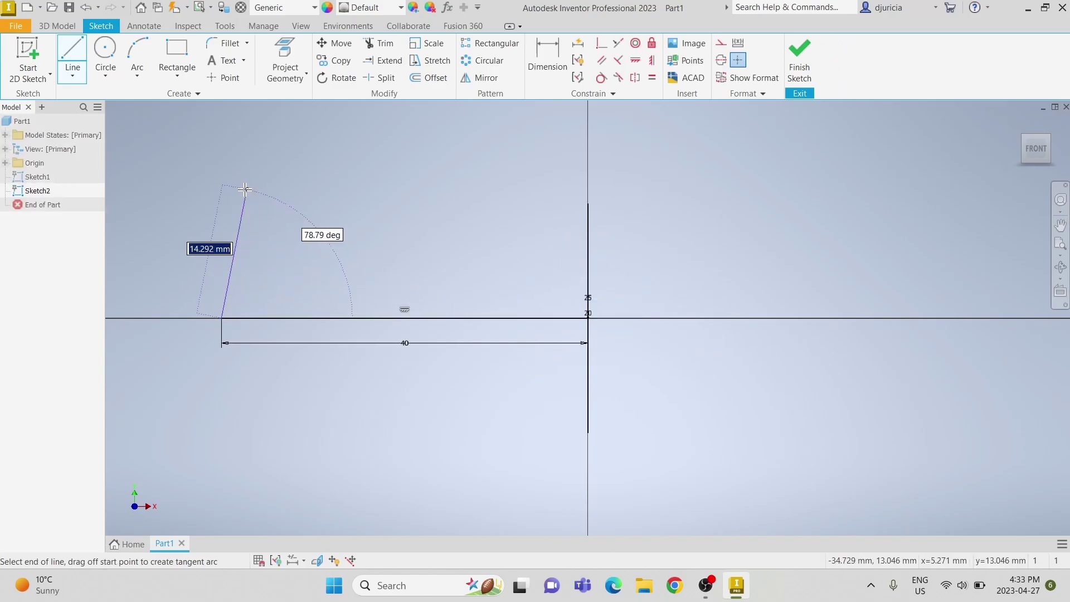
type("4")
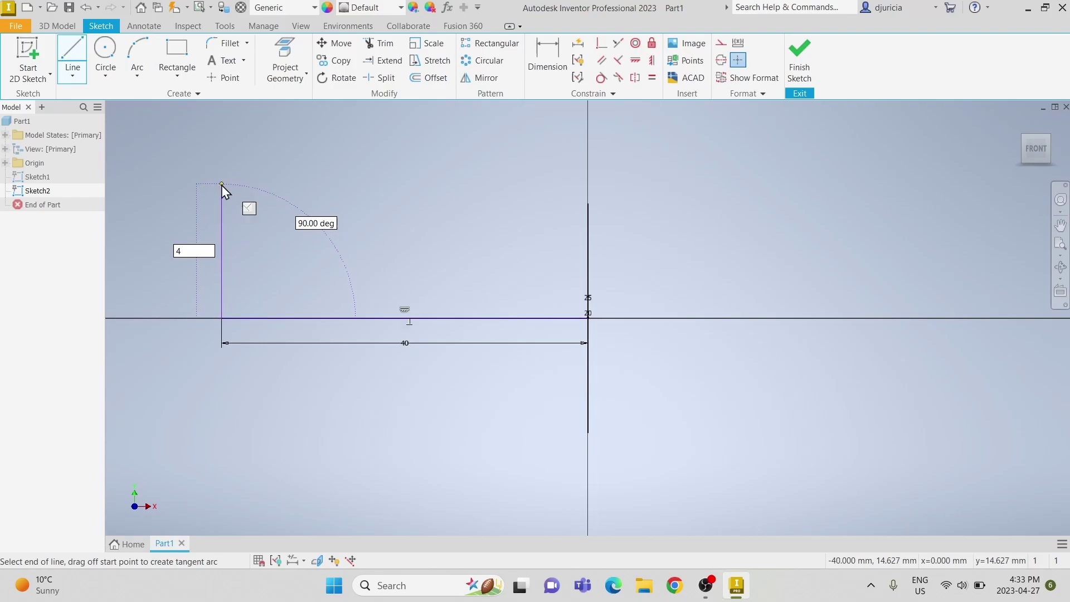
type("0")
key("Return")
key("Escape")
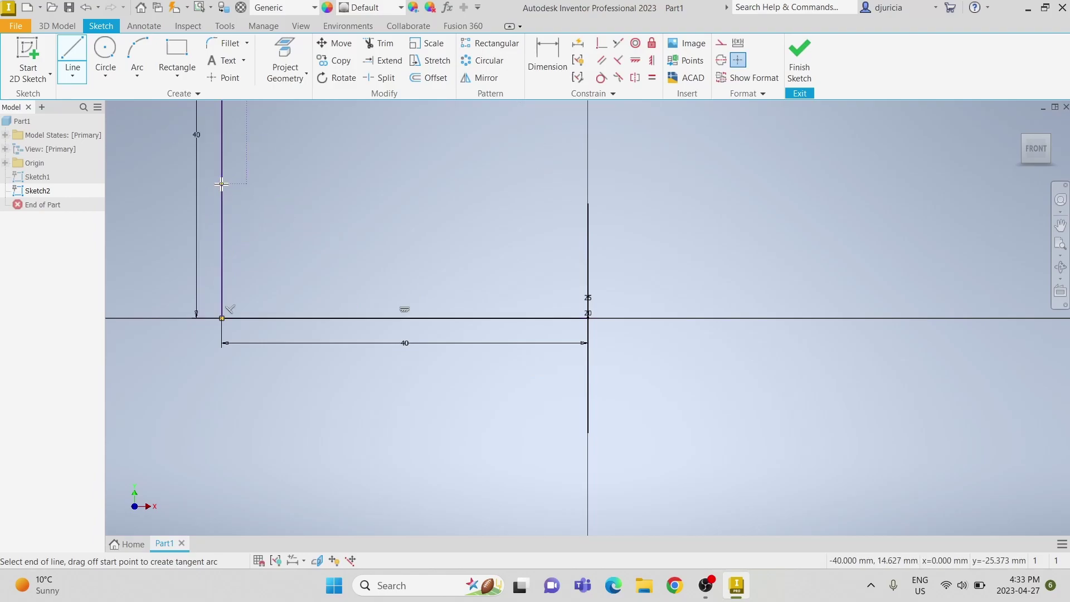
left_click(1036, 158)
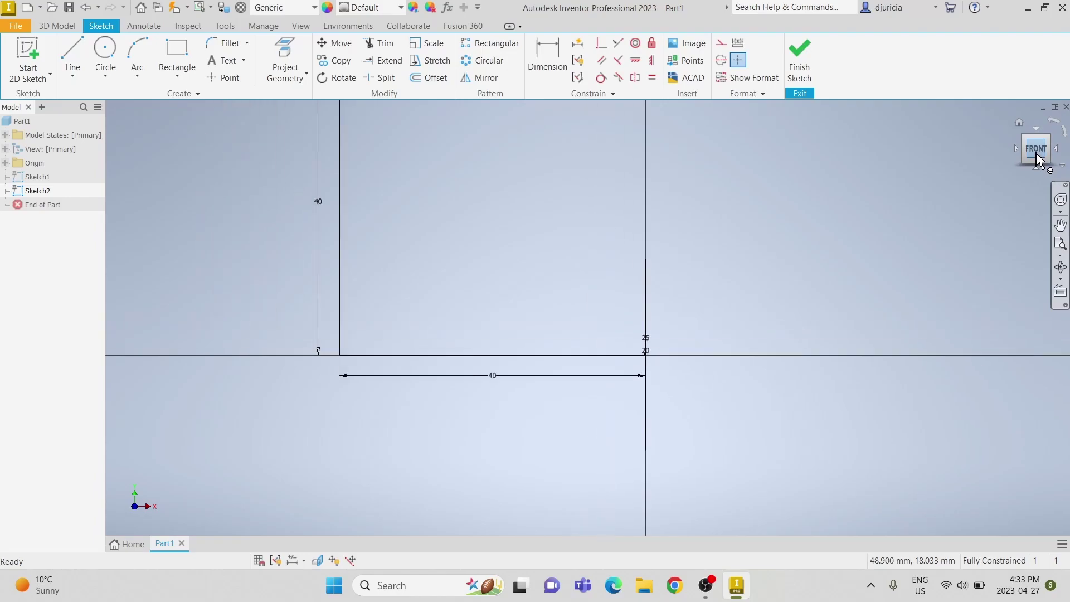
Round the path's corner with a 25 mm fillet and finish Sketch2.
left_click(229, 44)
type("25")
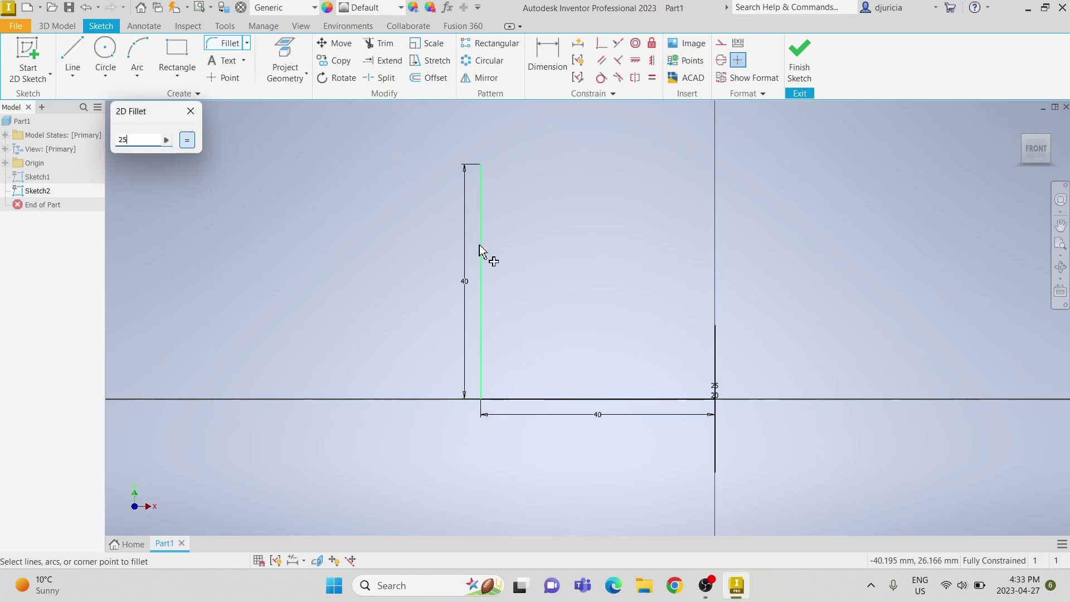
left_click(480, 253)
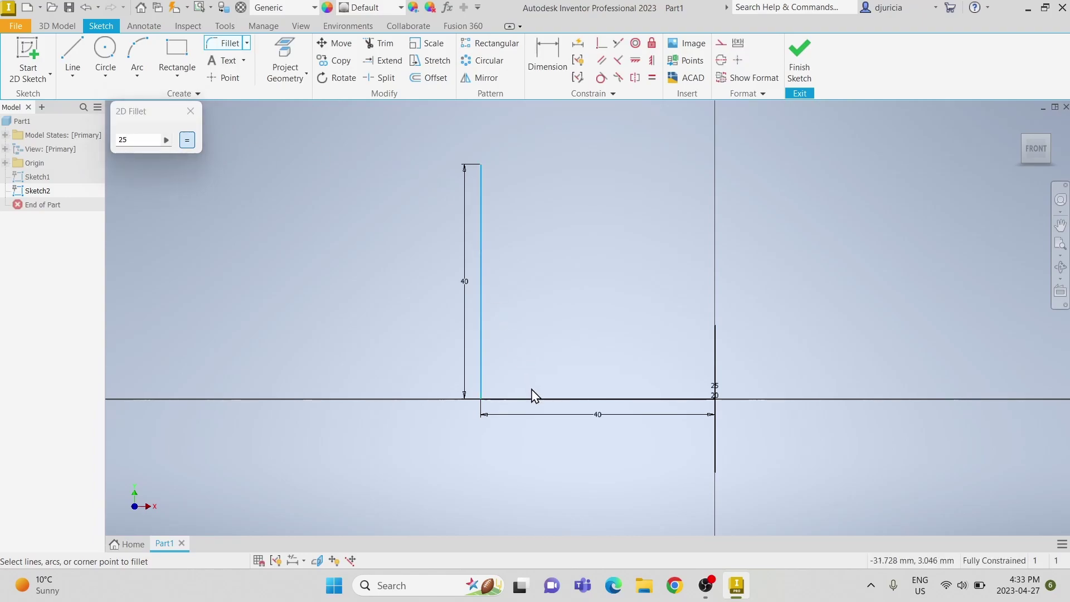
left_click(534, 399)
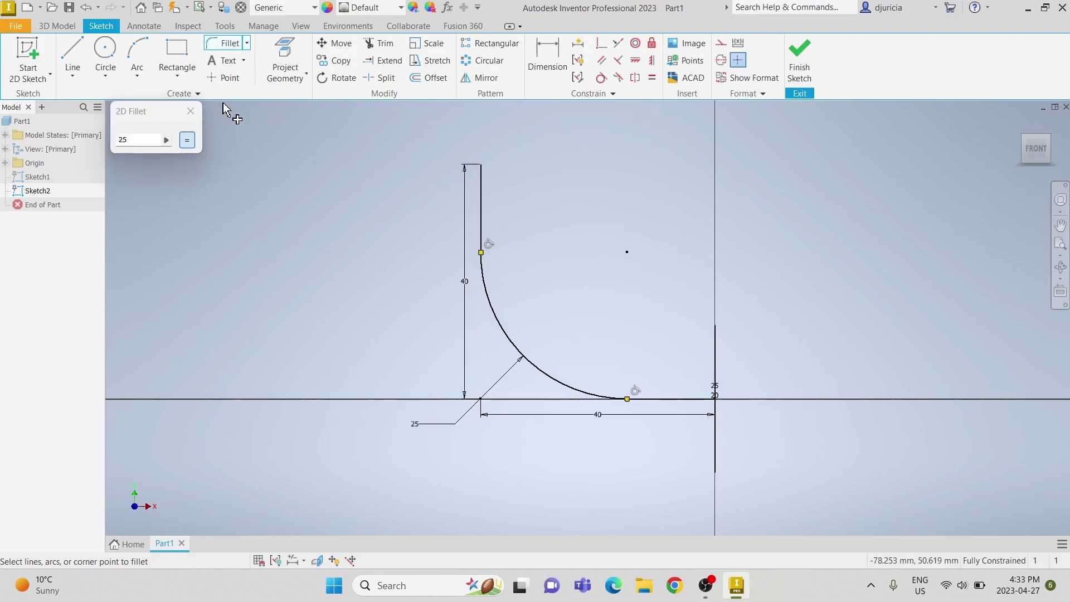
left_click(190, 114)
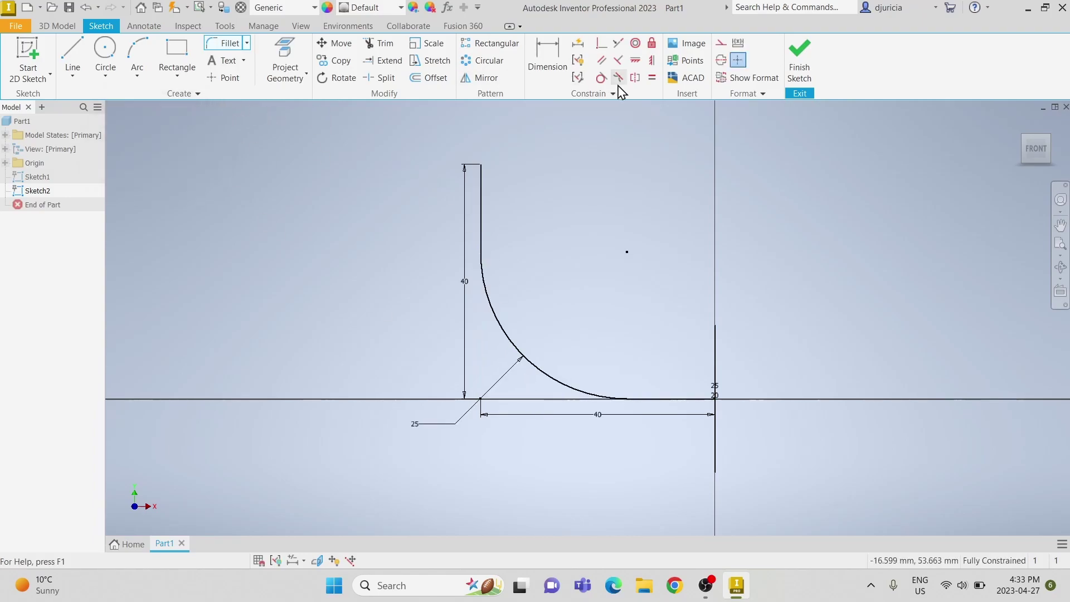
left_click(795, 77)
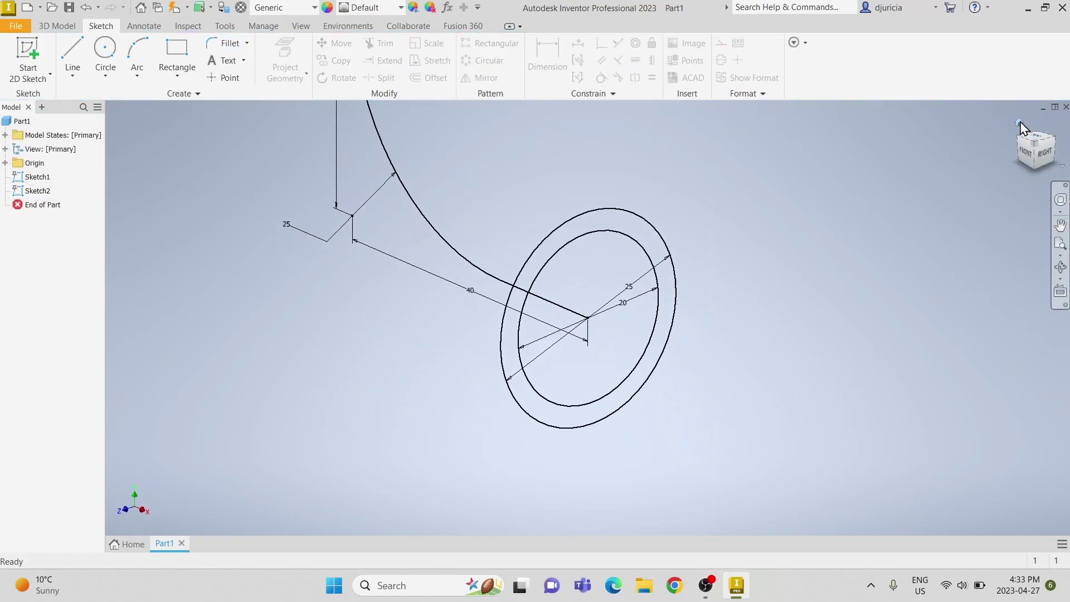
left_click(1019, 125)
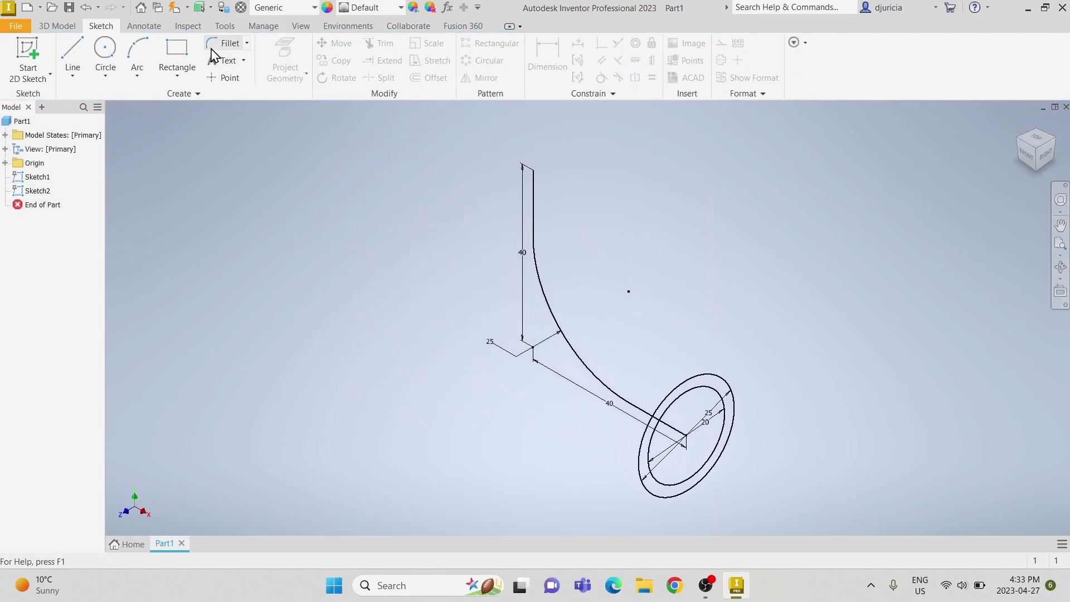
left_click(68, 26)
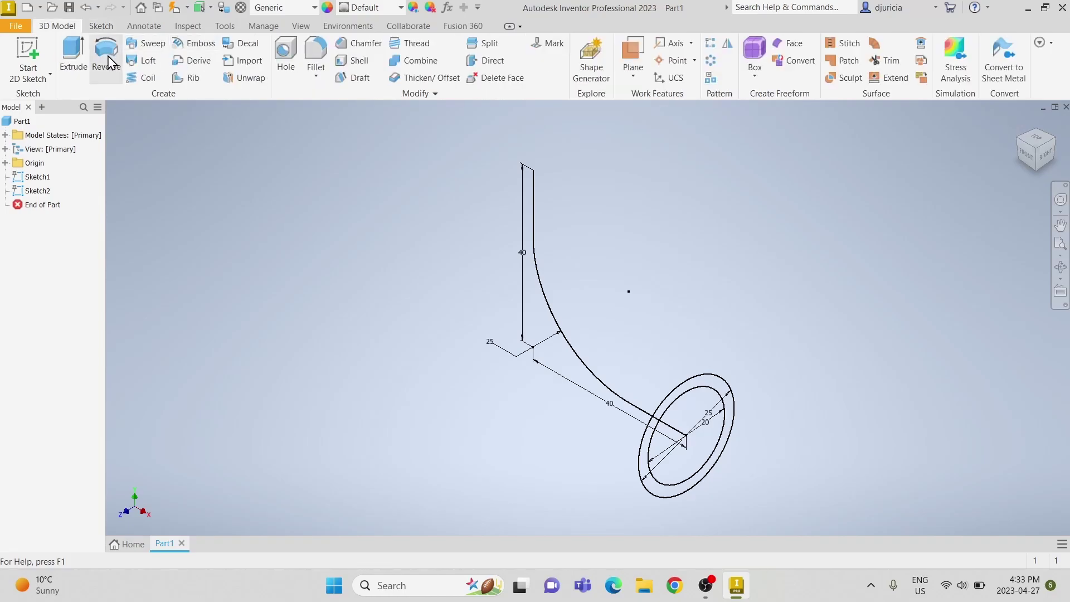
Sweep the ring profile along the filleted path to create the hollow elbow Sweep1.
left_click(141, 47)
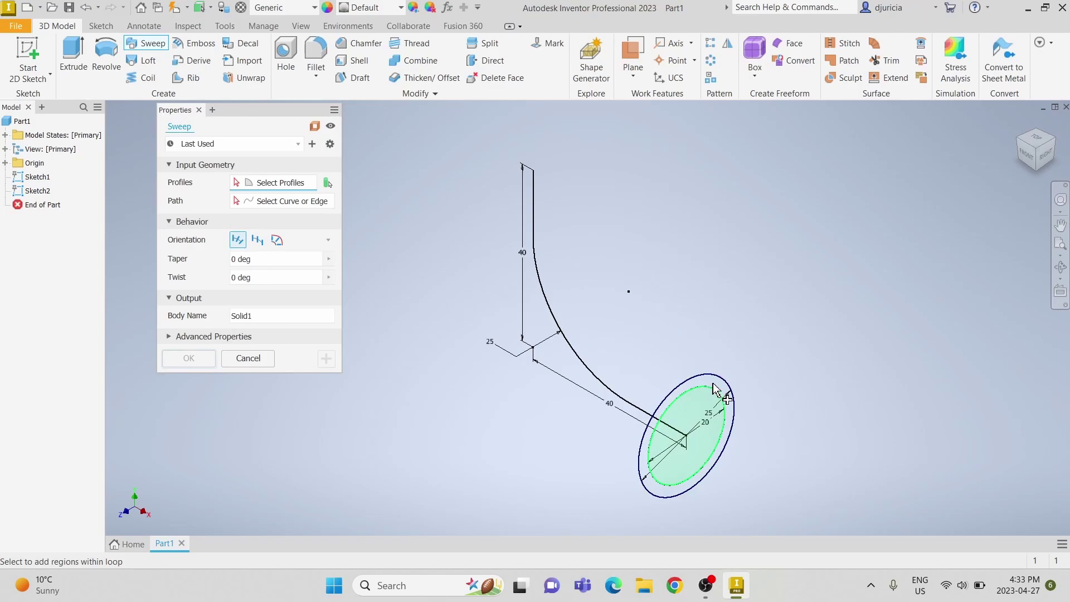
left_click(289, 201)
left_click(573, 350)
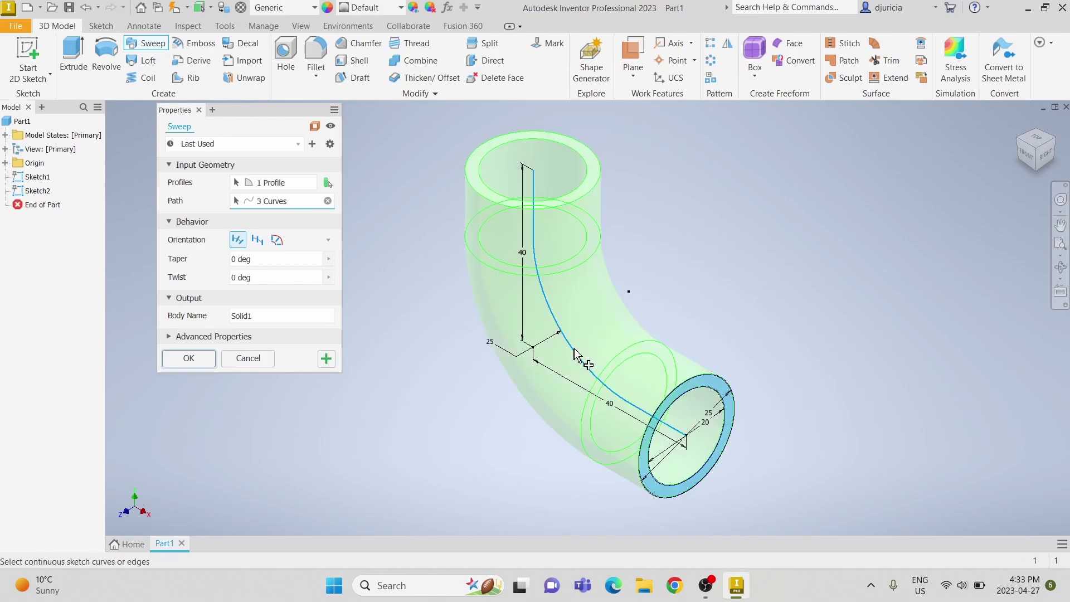
left_click(189, 360)
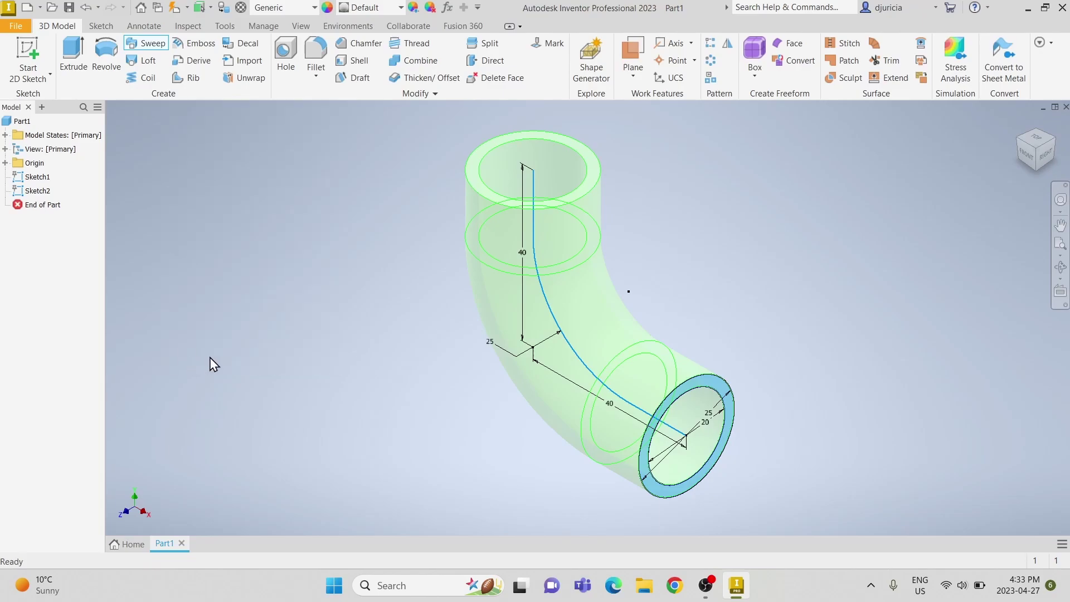
Start a sketch on the pipe's lower end face and draw a 20 mm circle at its origin.
left_click(22, 61)
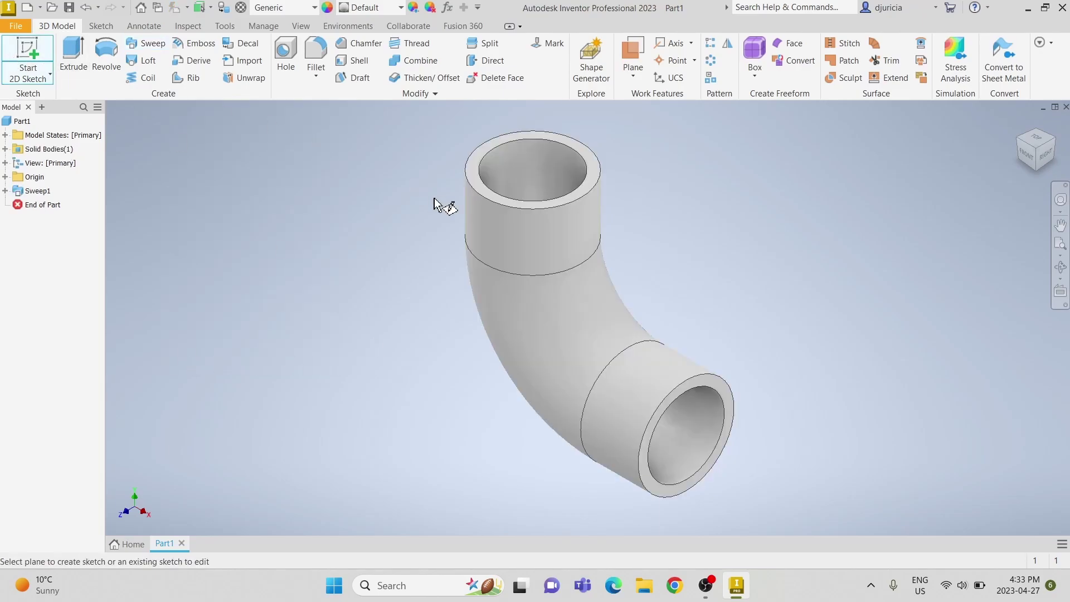
left_click(727, 390)
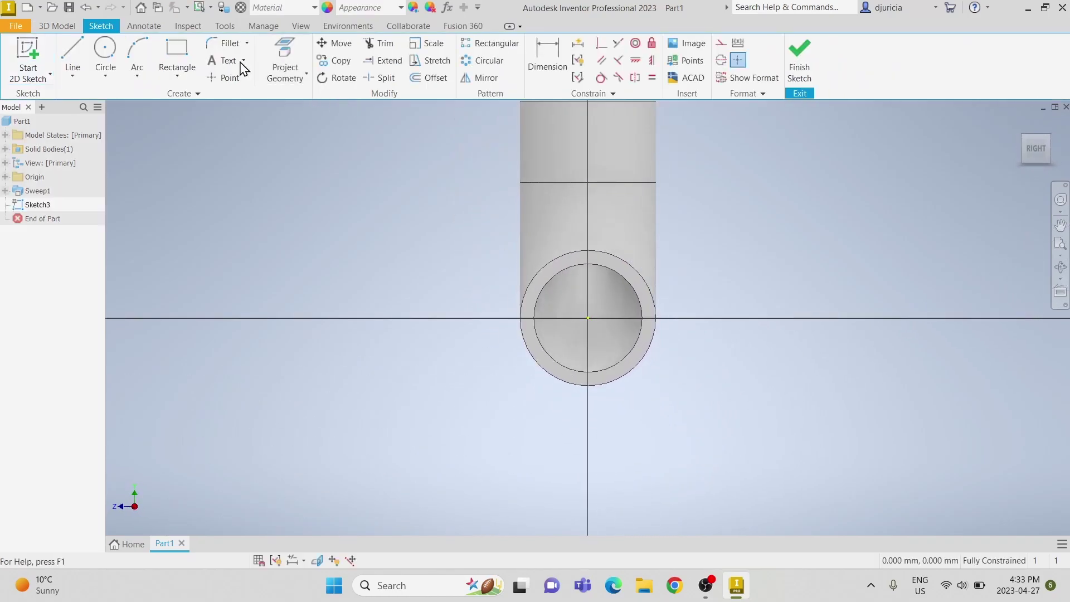
left_click(113, 49)
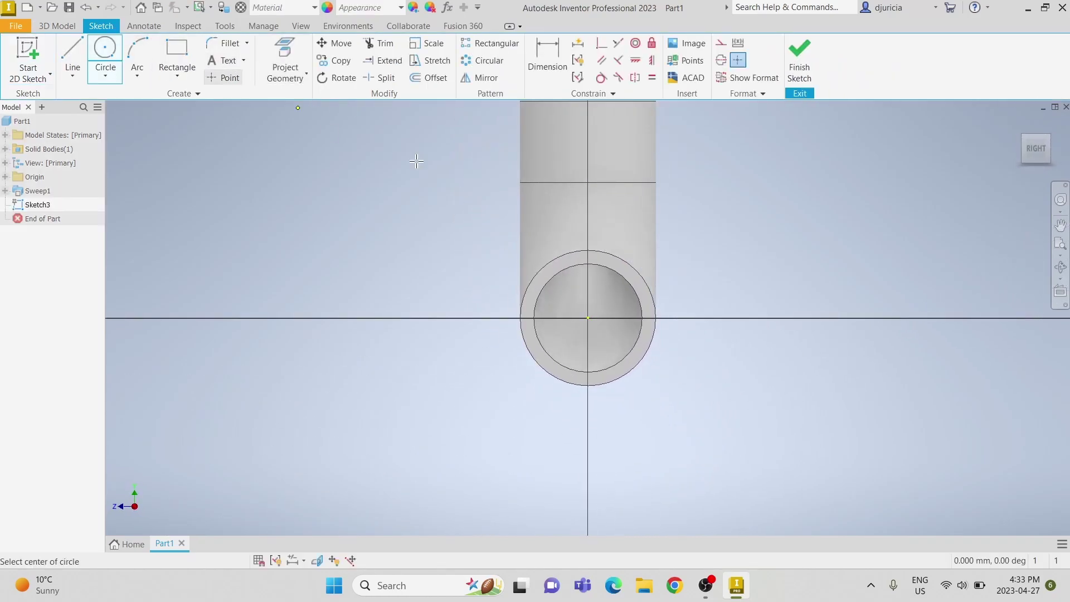
left_click(587, 319)
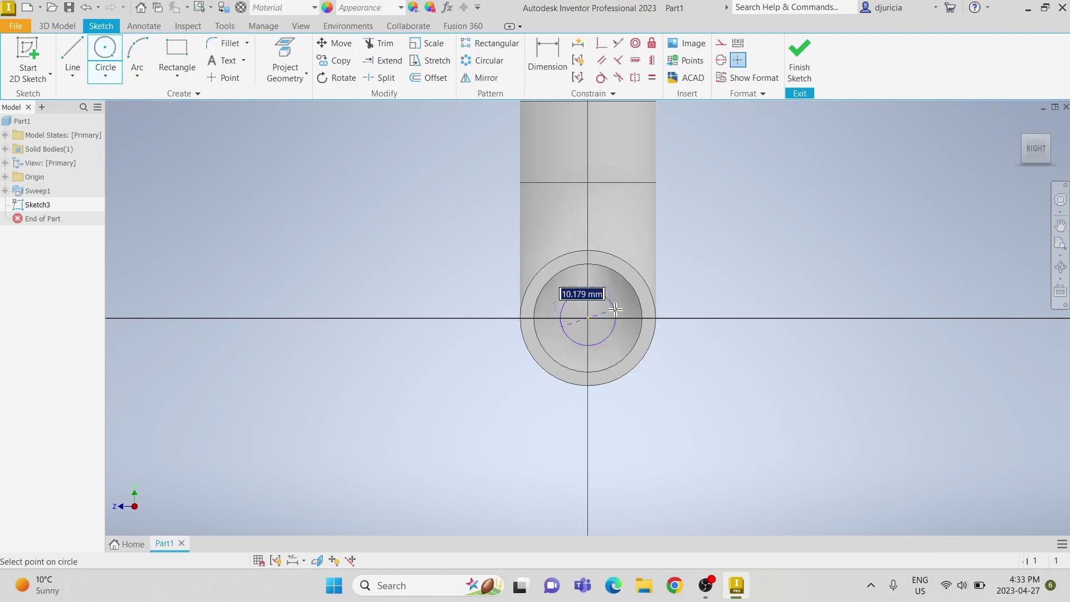
type("20")
key("Return")
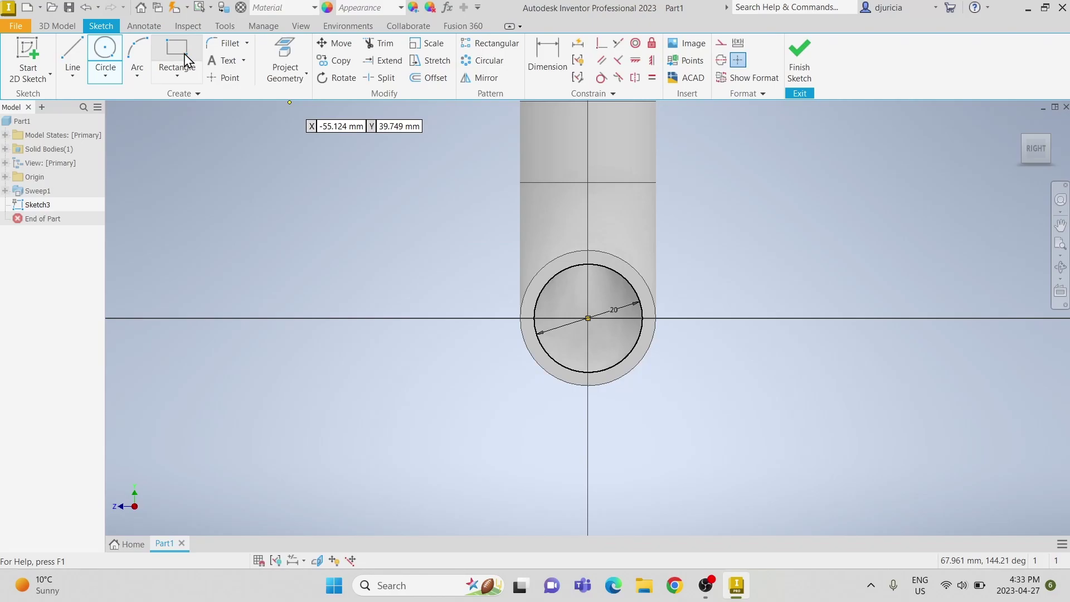
Add a centred 30 × 30 mm center-point rectangle around the circle and finish the sketch.
left_click(187, 74)
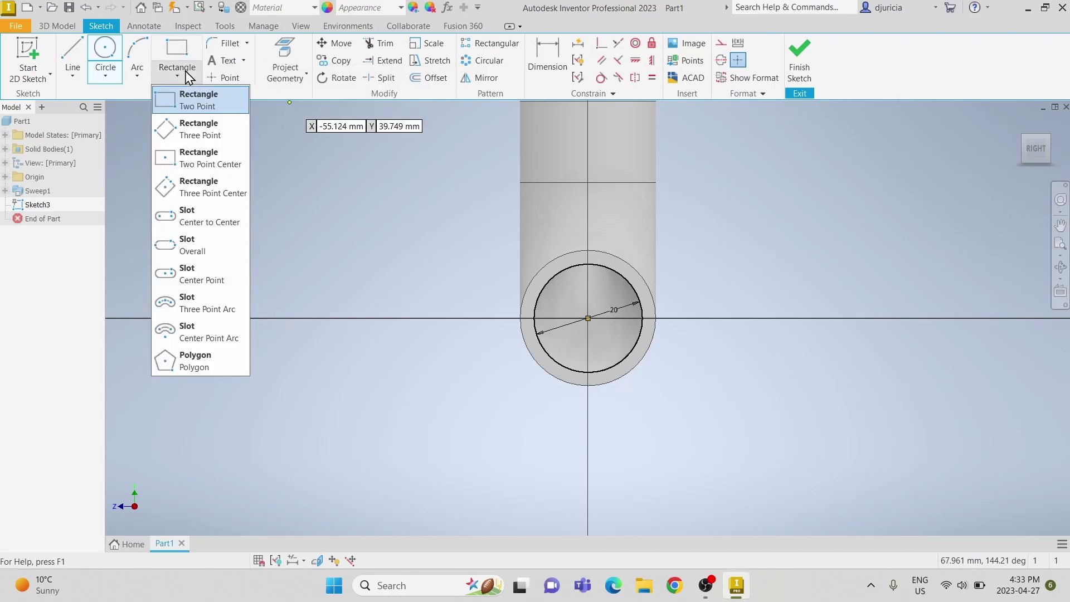
left_click(188, 153)
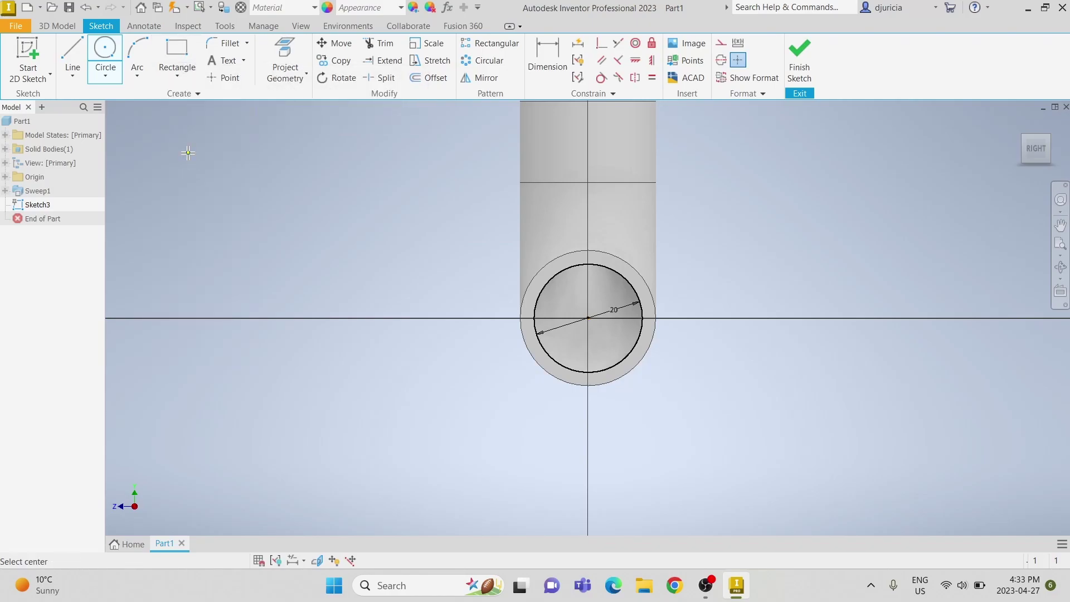
left_click(588, 317)
type("3")
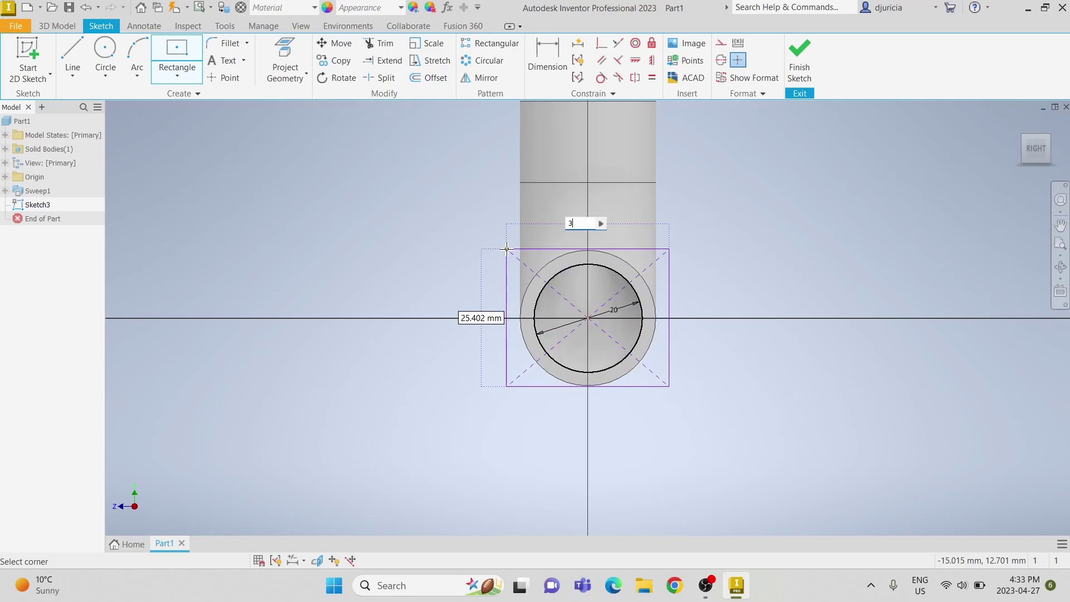
type("0")
key("Tab")
type("30")
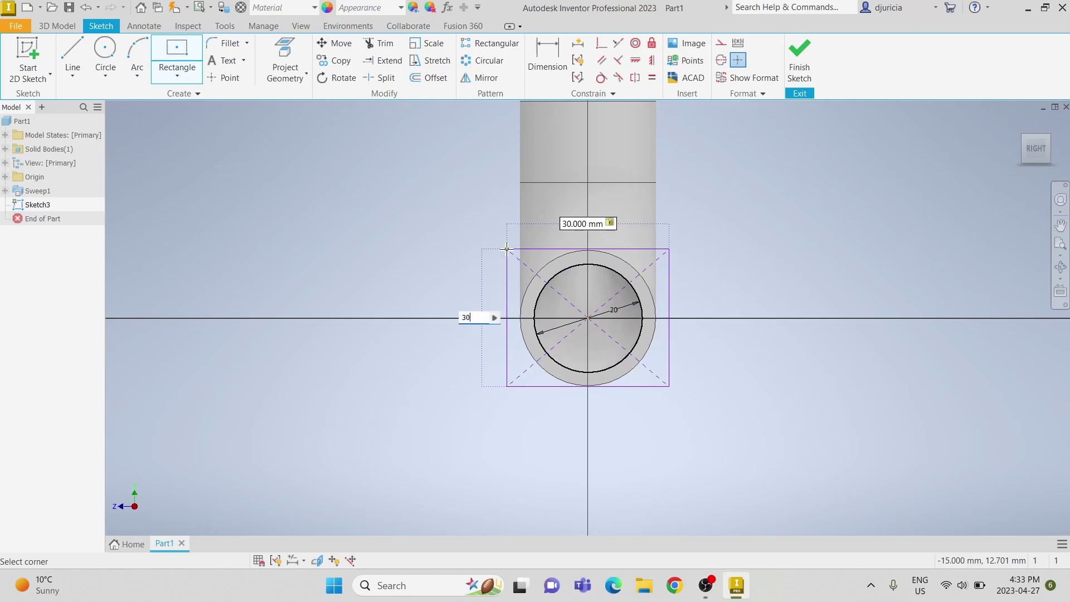
key("Return")
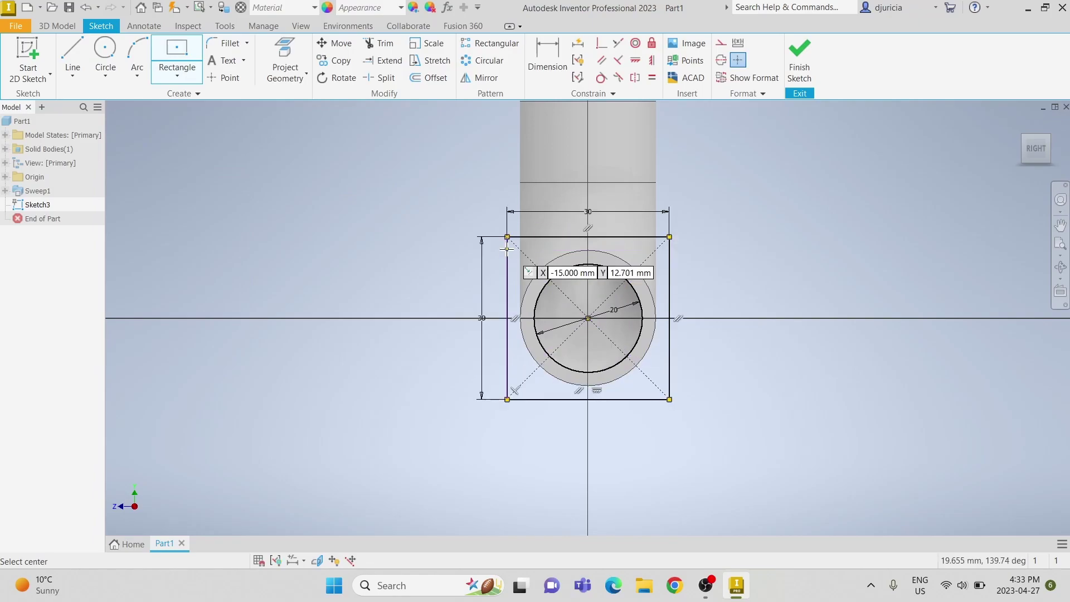
left_click(799, 65)
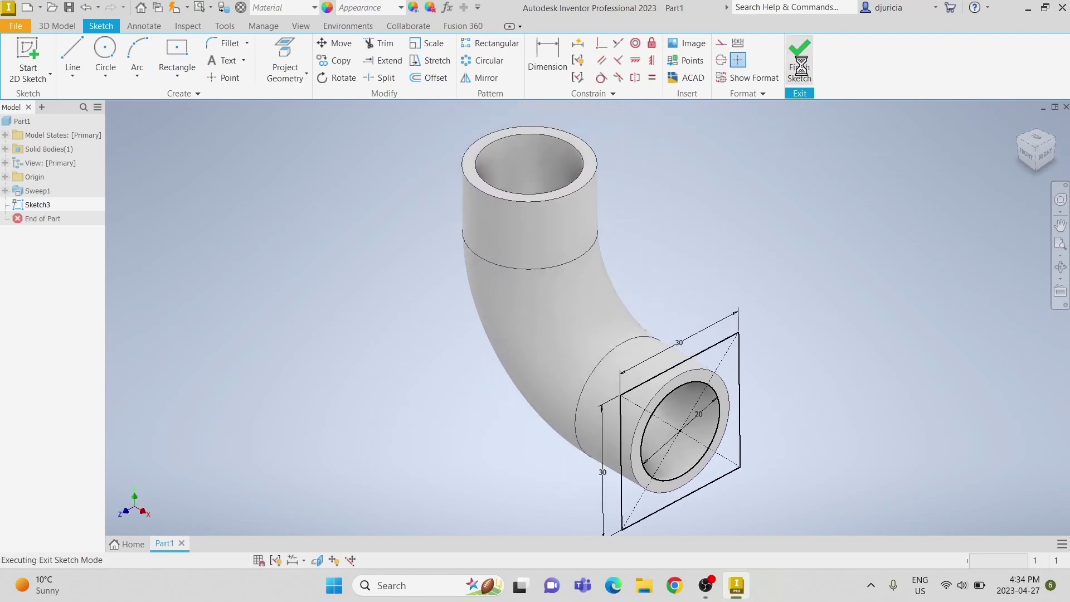
Extrude the ring between square and circle 10 mm to form the lower flange.
key("e")
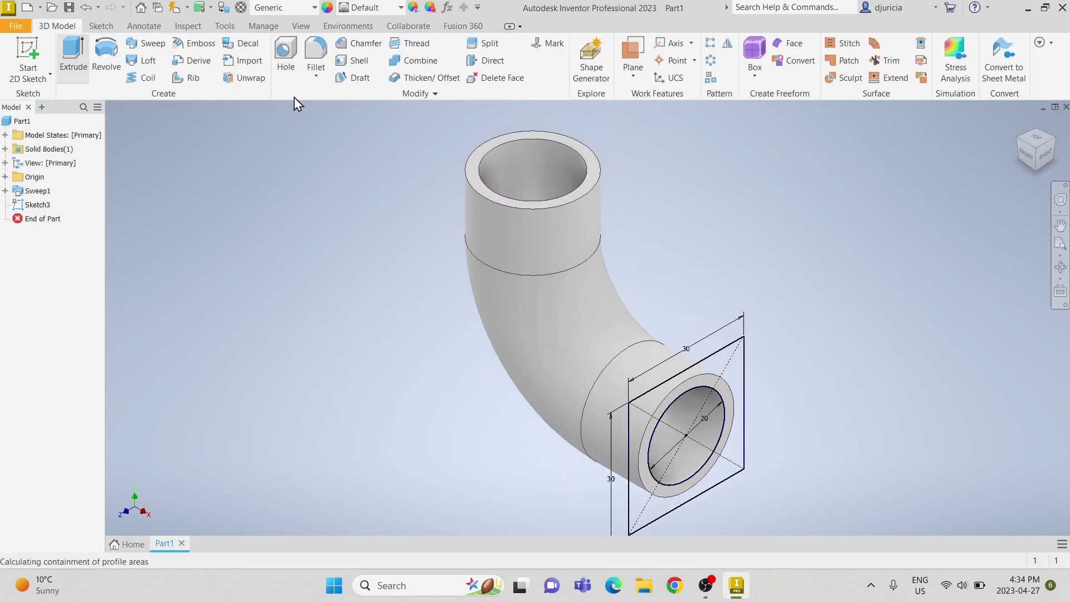
left_click(734, 361)
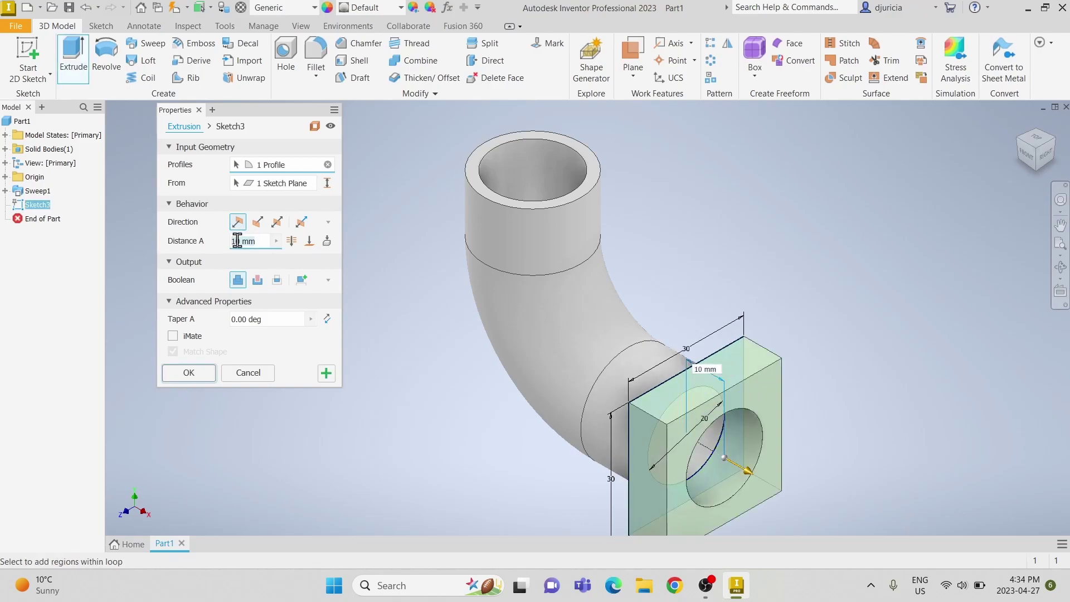
left_click(191, 373)
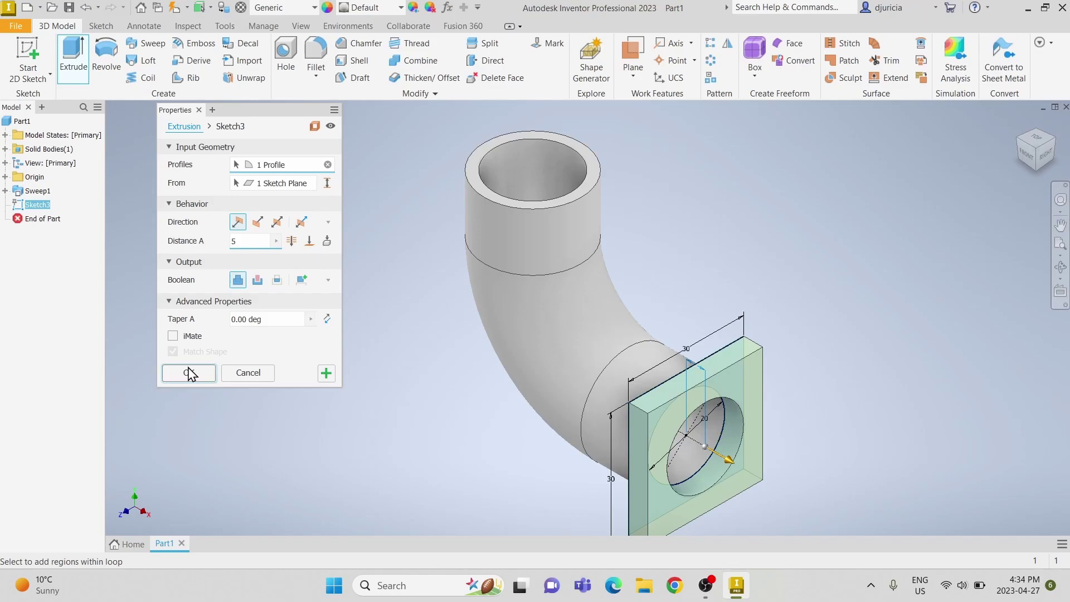
Start a sketch on the pipe's top end face and draw a 20 mm circle.
left_click(24, 55)
left_click(573, 144)
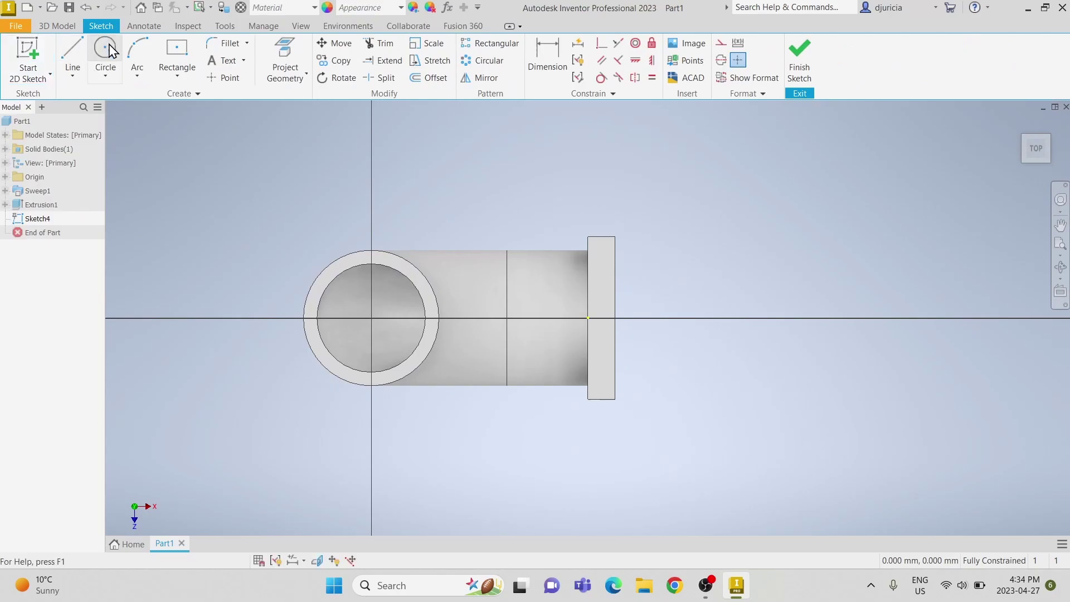
left_click(105, 48)
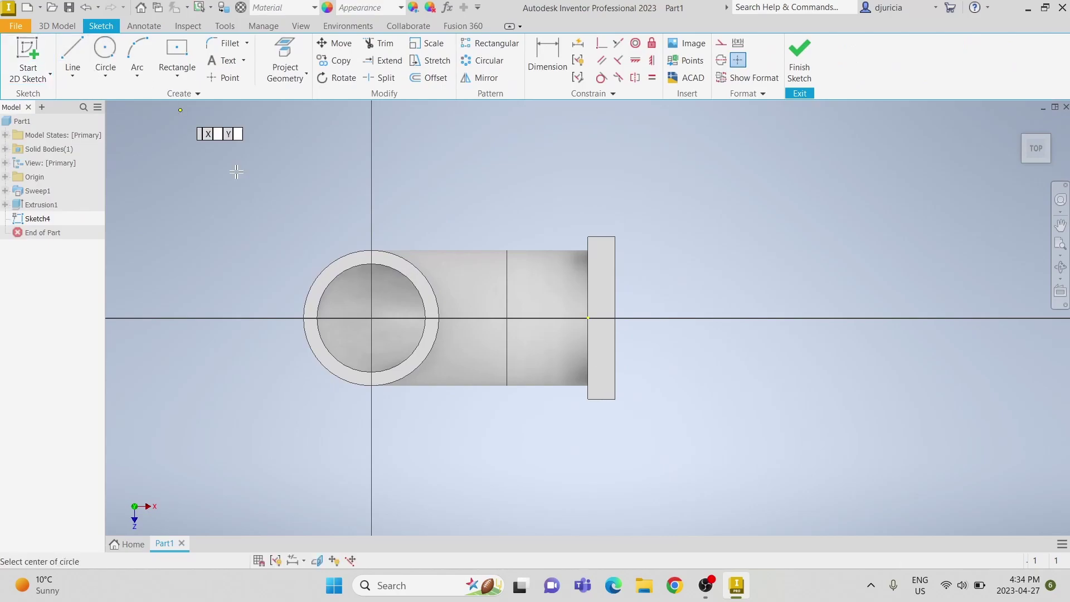
left_click(369, 317)
type("20")
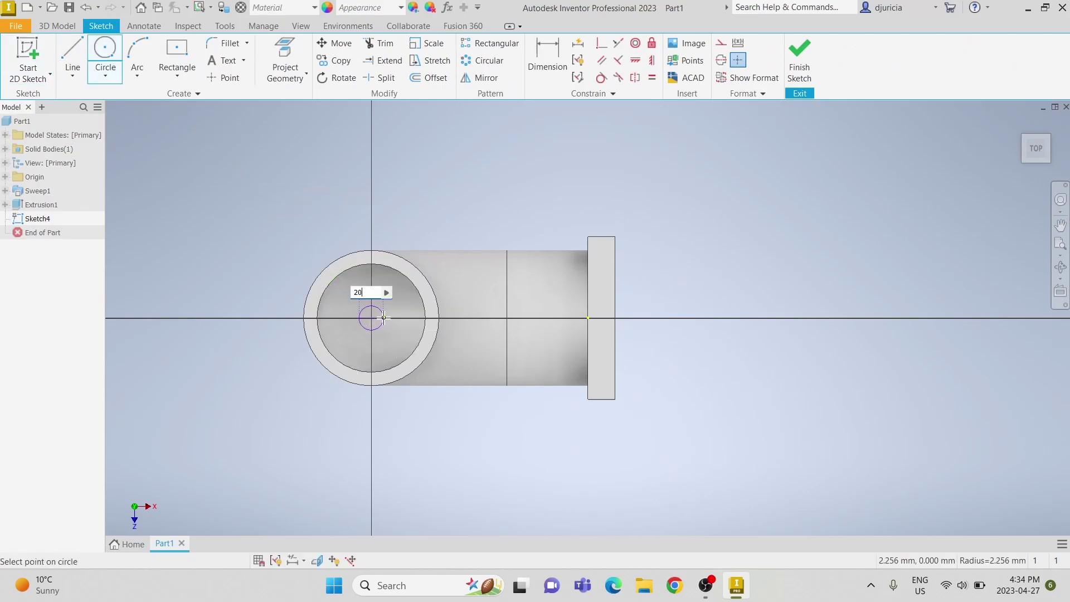
key("Return")
key("Escape")
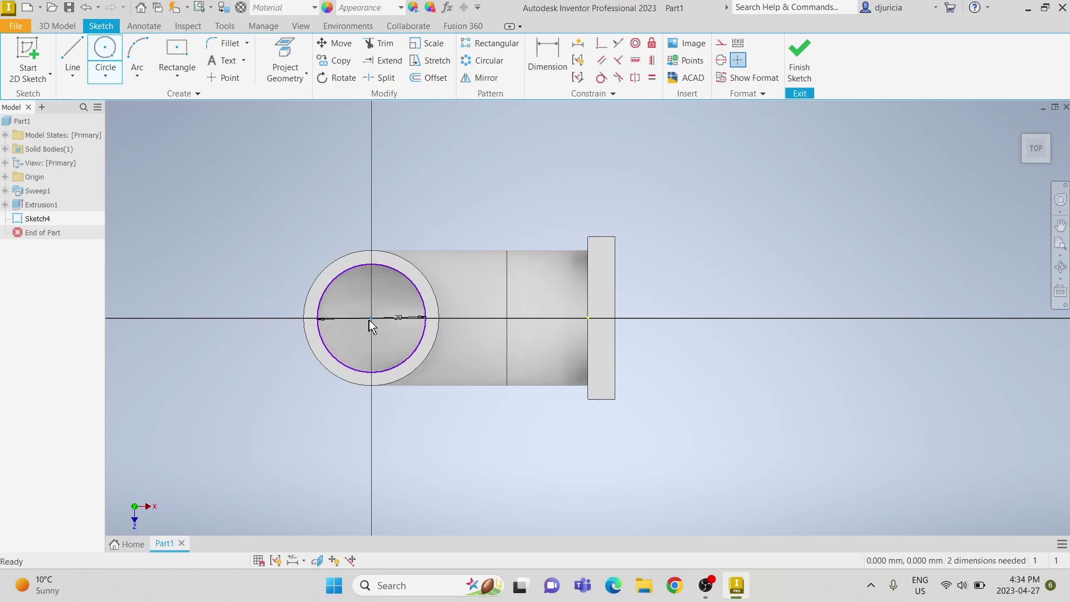
Make the 20 mm circle concentric with the bore edge.
left_click_drag(369, 320, 361, 326)
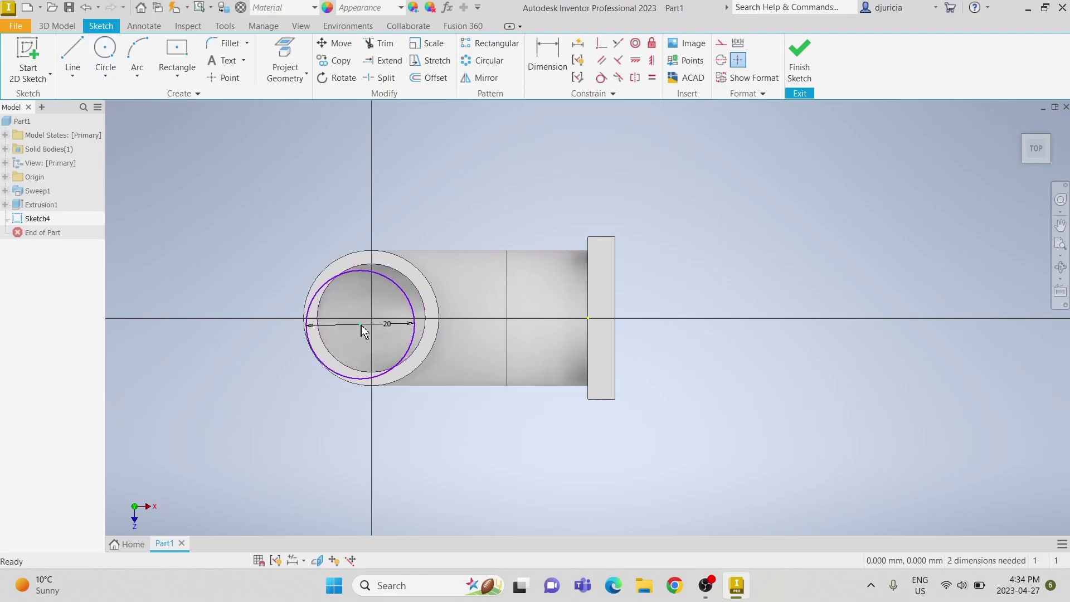
left_click(635, 44)
left_click(410, 296)
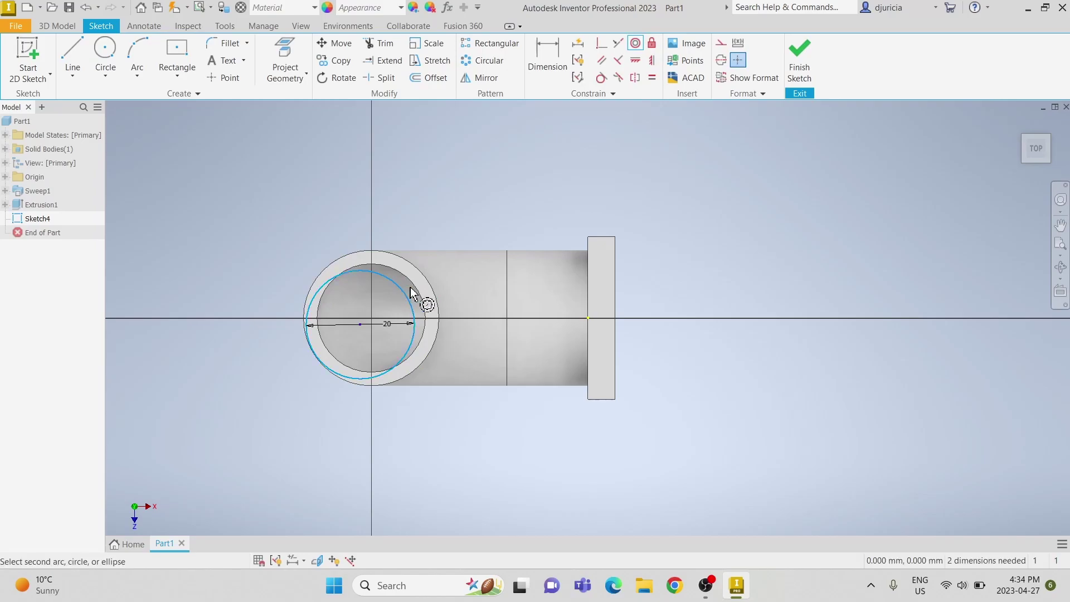
left_click(418, 294)
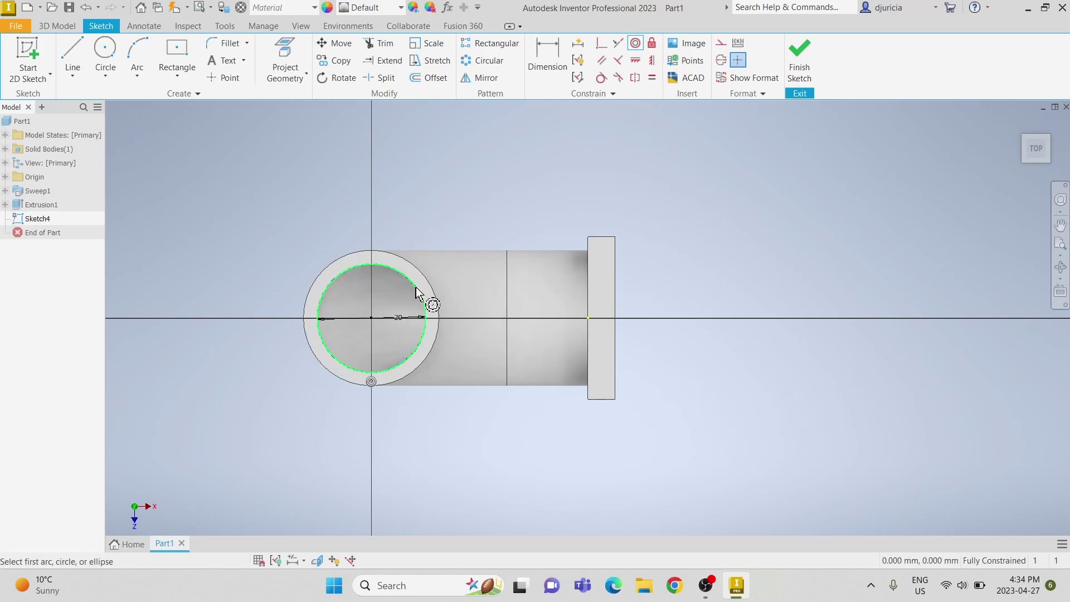
Draw a 30 × 30 mm center-point rectangle centred at the sketch origin.
left_click(170, 61)
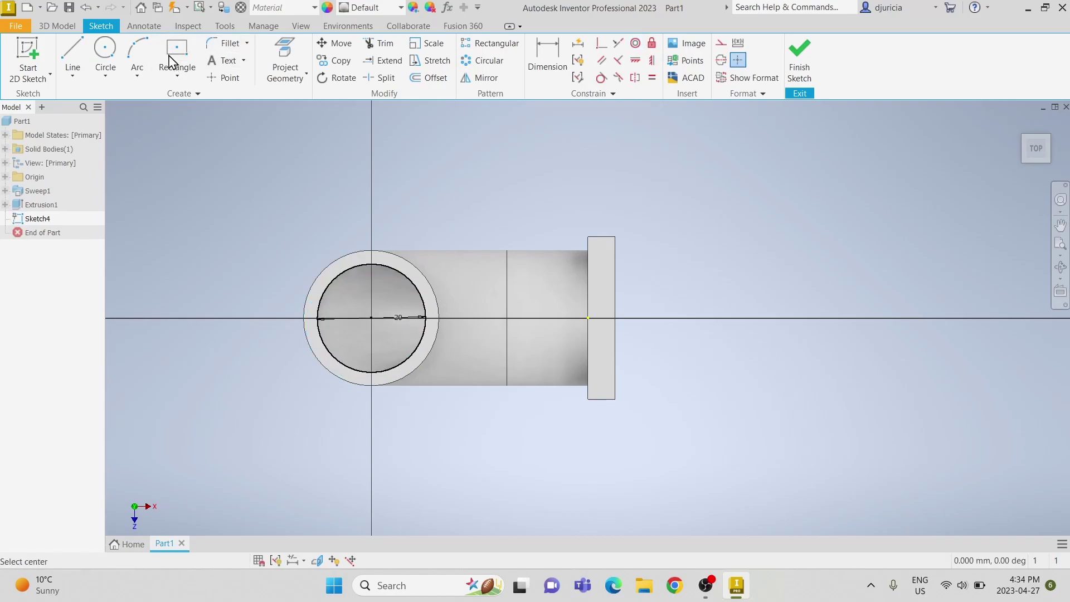
left_click(371, 319)
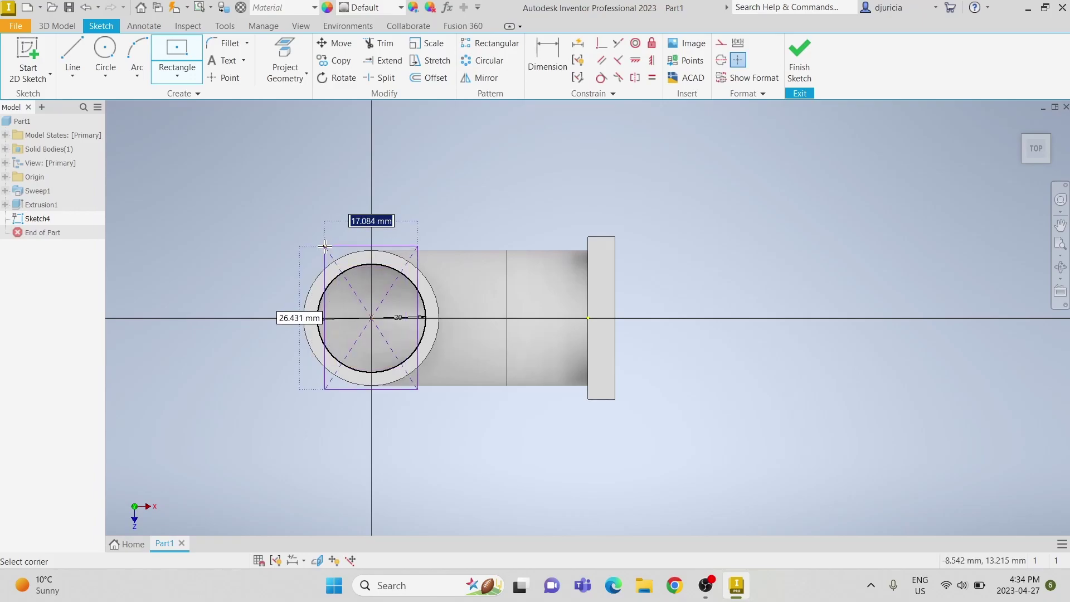
type("30")
key("Tab")
type("3")
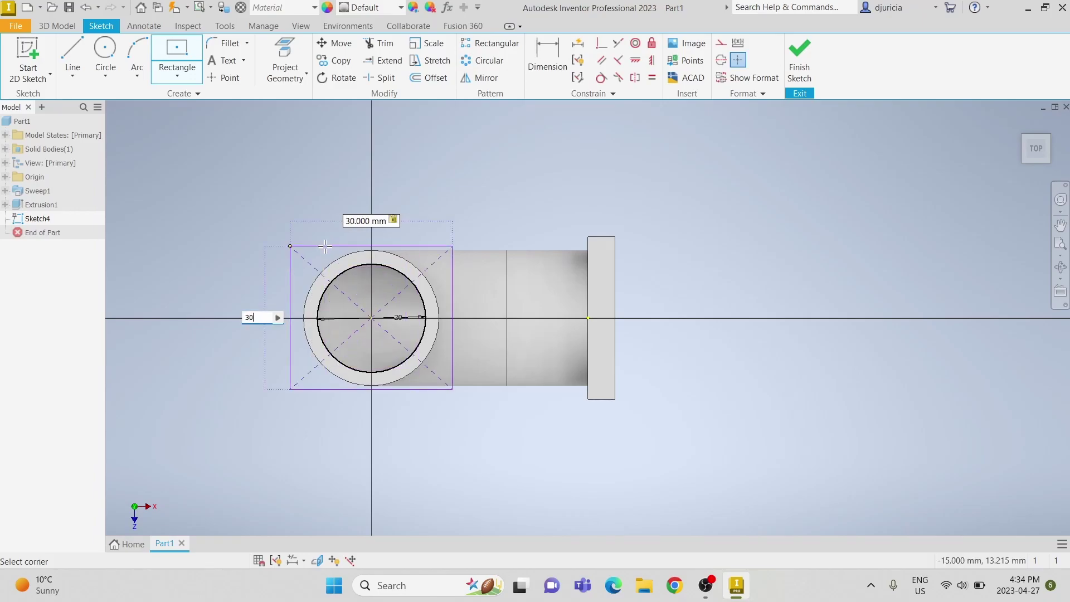
key("Return")
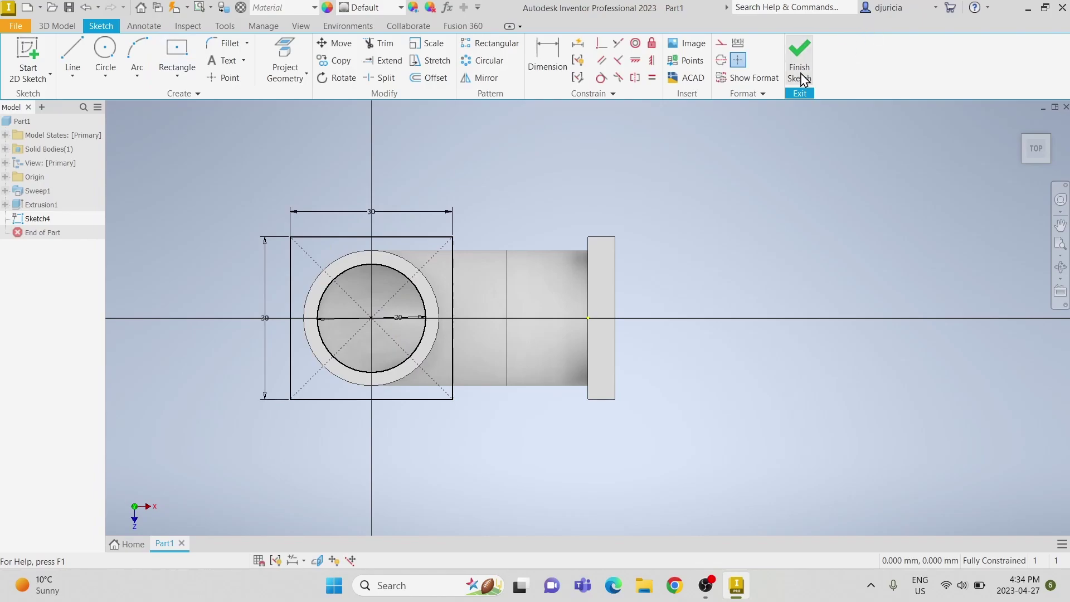
Finish the sketch and extrude the ring around the bore 5 mm as the top flange.
left_click(803, 79)
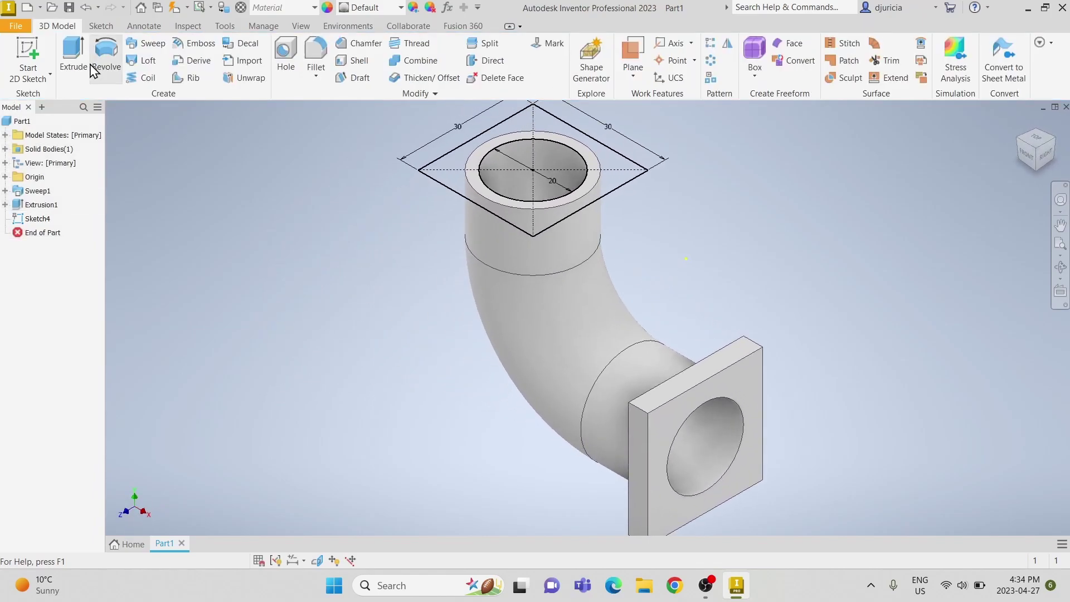
left_click(76, 62)
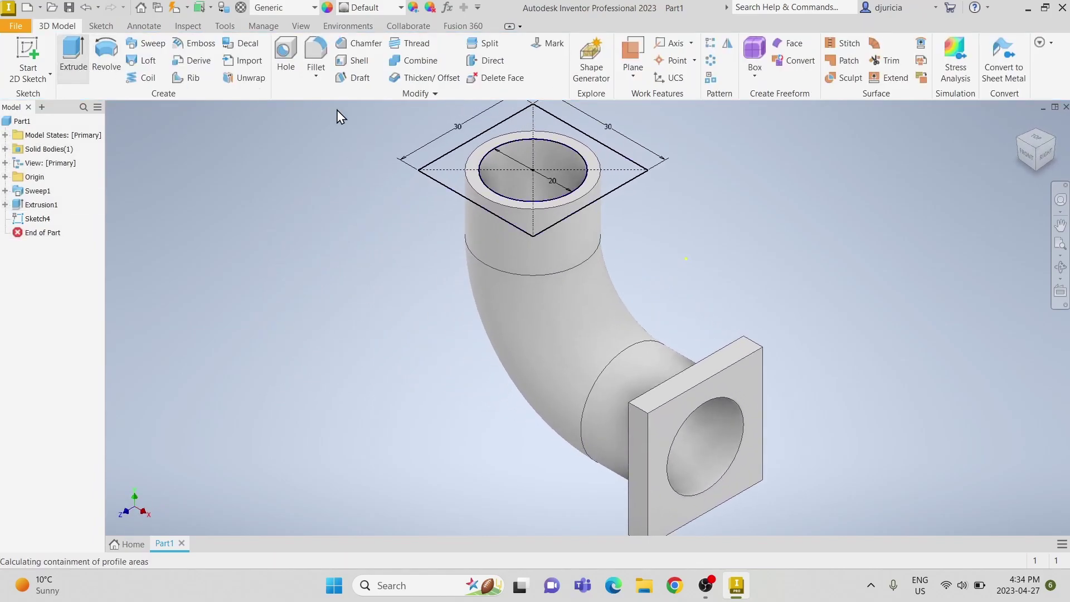
left_click(445, 180)
left_click(203, 373)
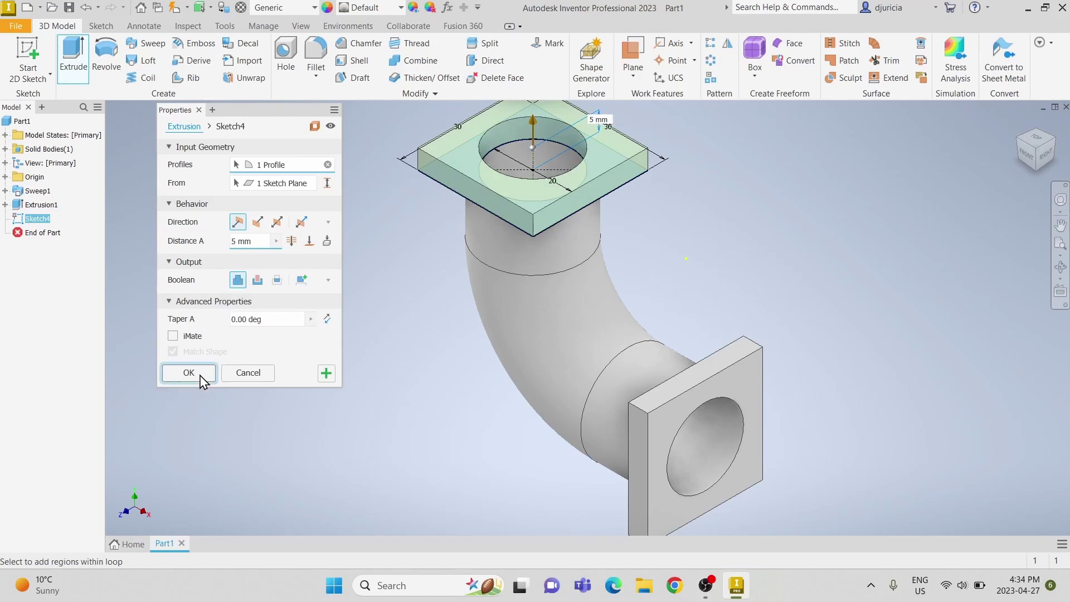
left_click(31, 57)
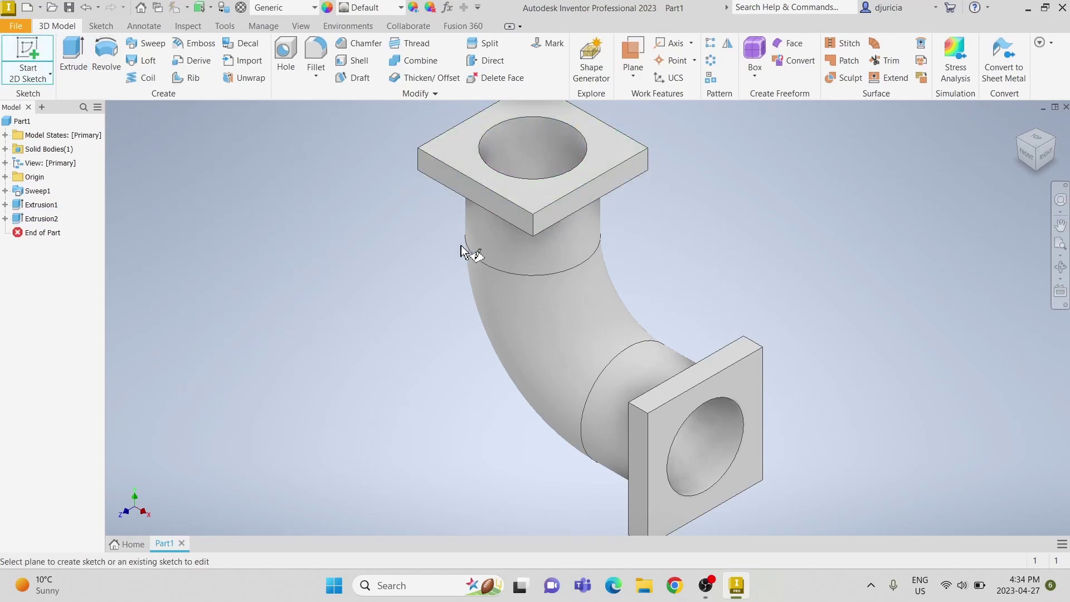
On the lower flange face, place four sketch points near the square's corners.
left_click(661, 426)
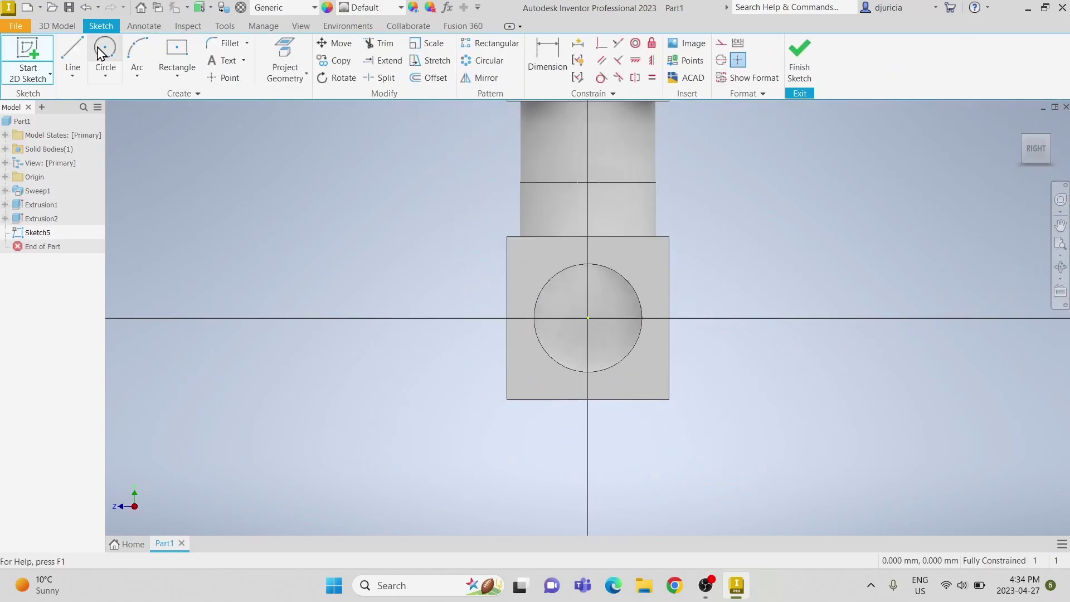
left_click(213, 78)
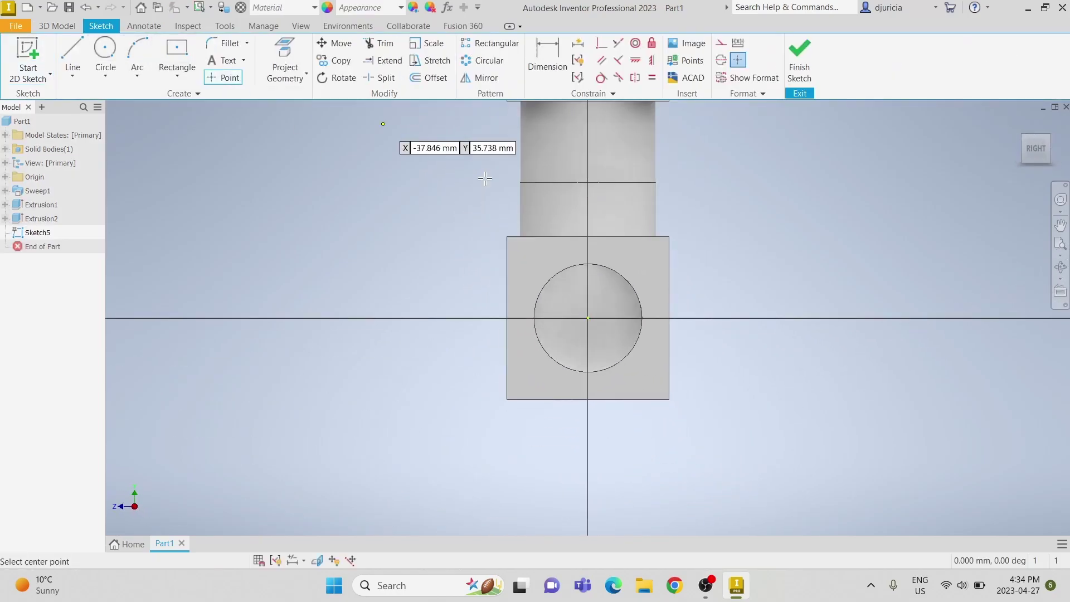
left_click(514, 246)
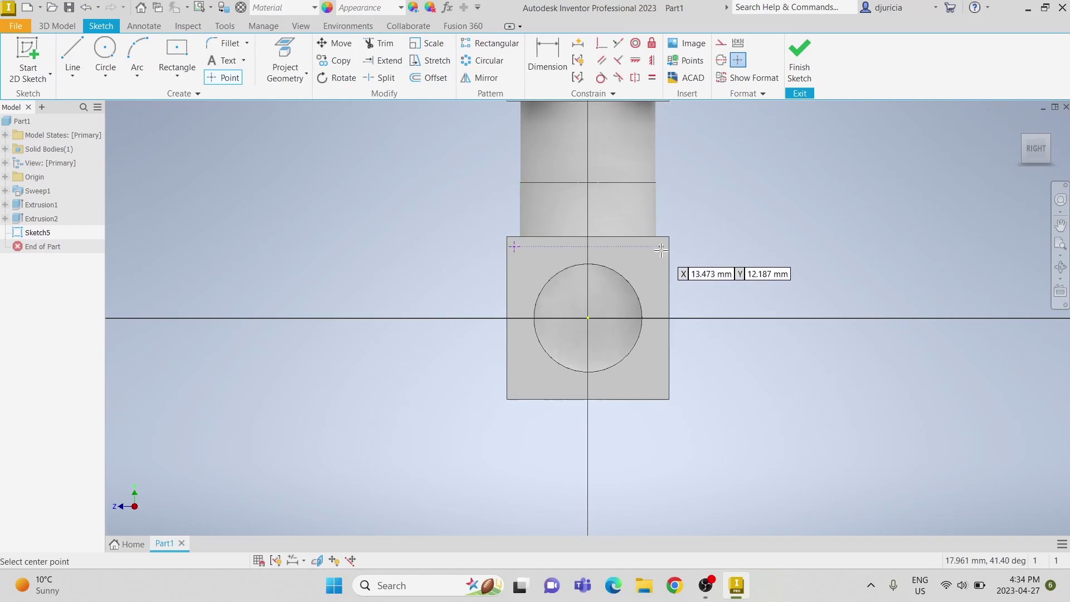
left_click(661, 247)
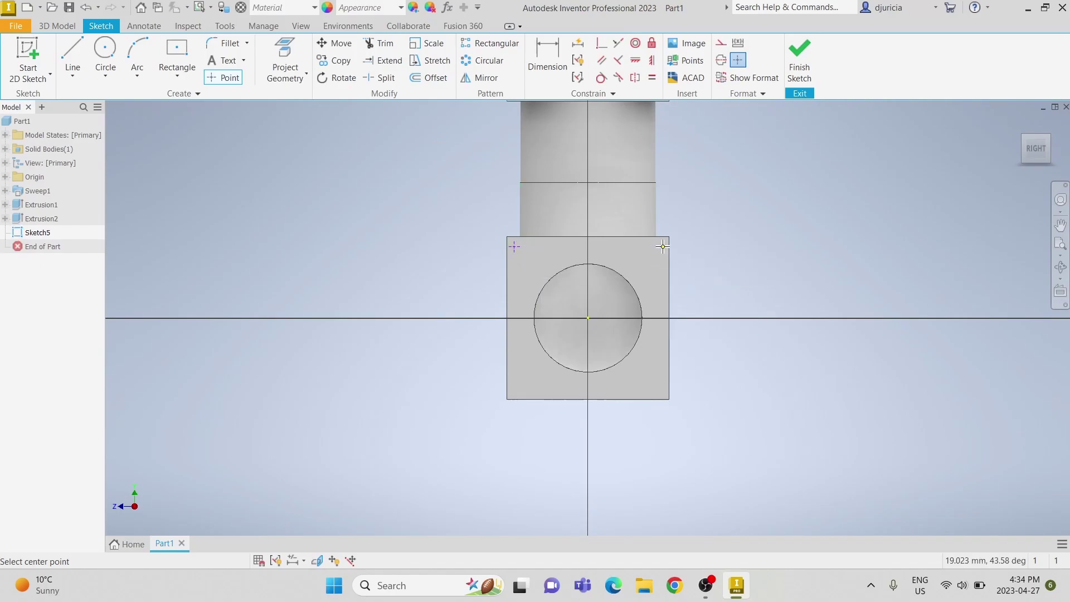
left_click(661, 387)
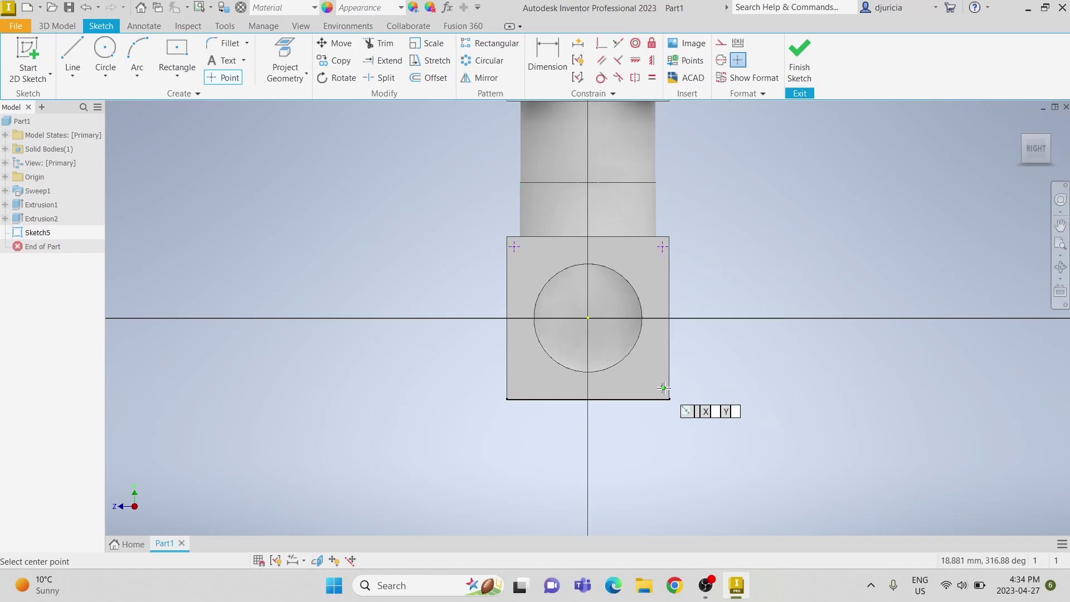
left_click(514, 387)
key("Escape")
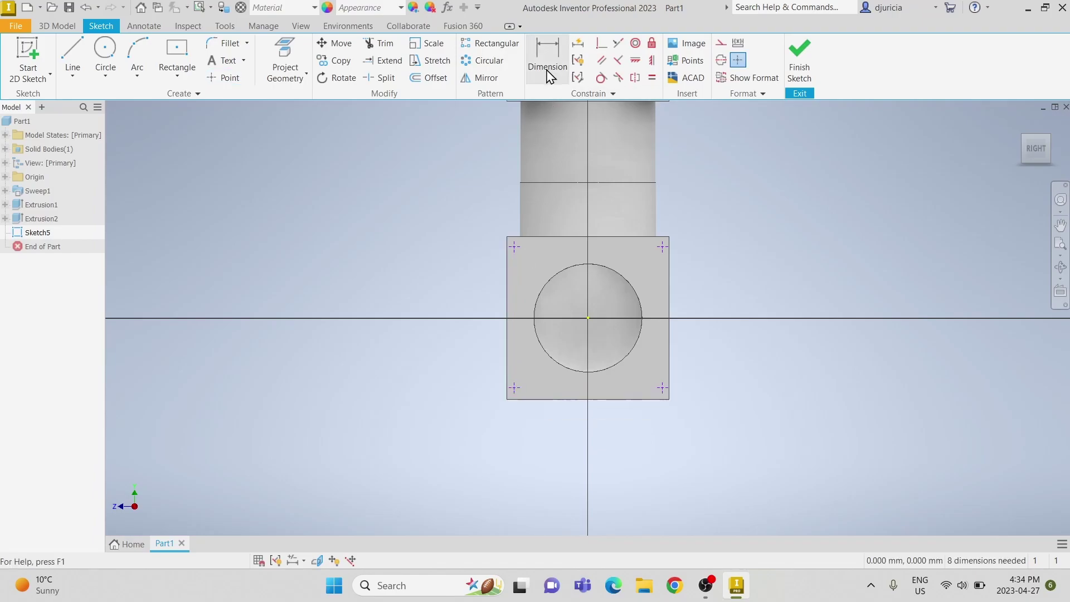
Dimension the top-left point 3 mm from the flange's left and top edges.
left_click(547, 63)
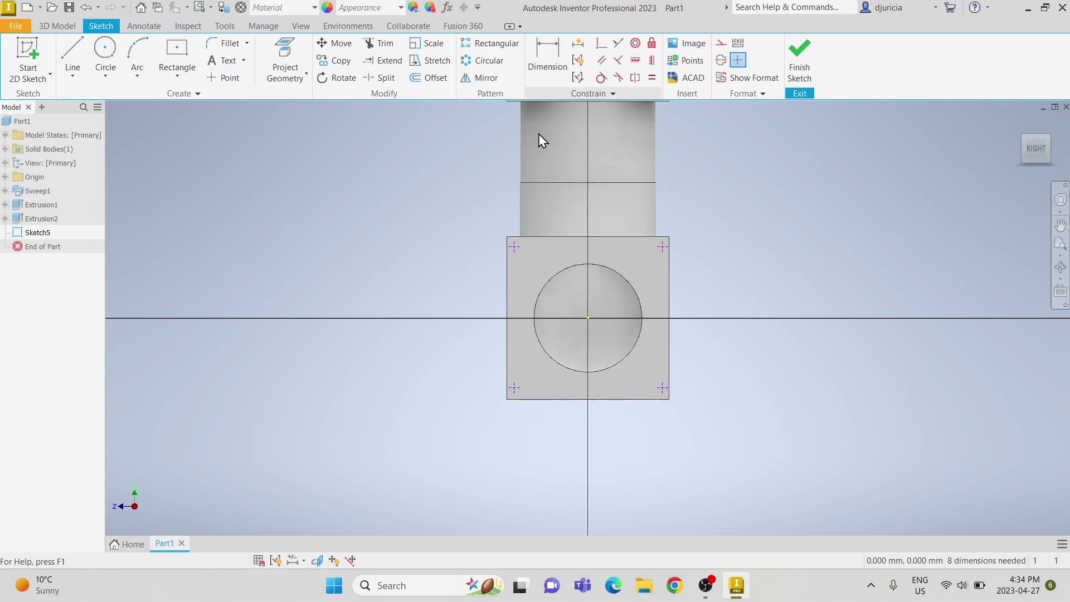
left_click(507, 259)
left_click(496, 221)
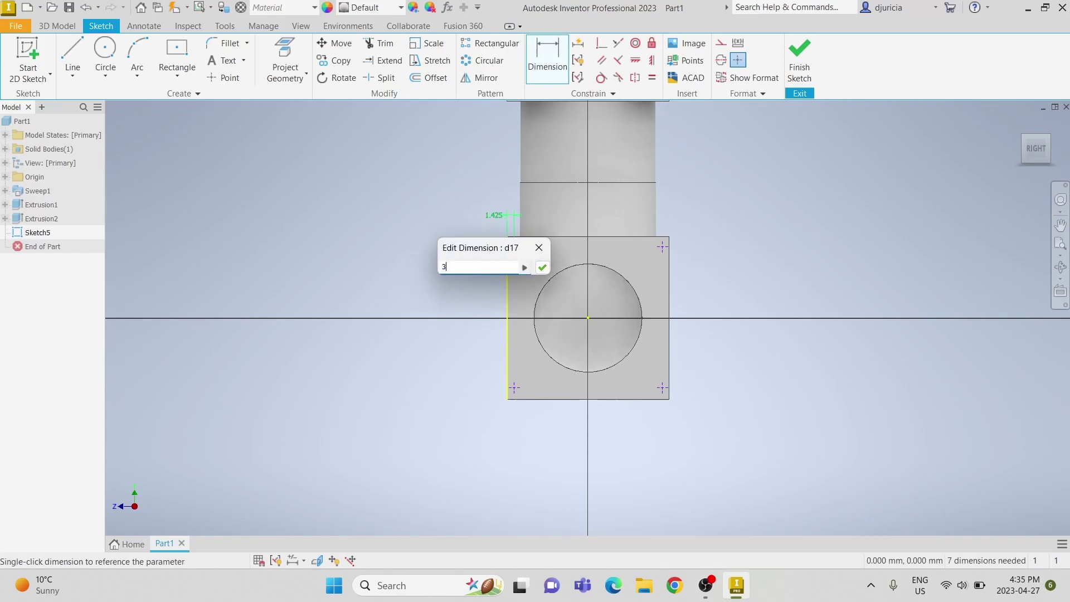
type("3")
key("Return")
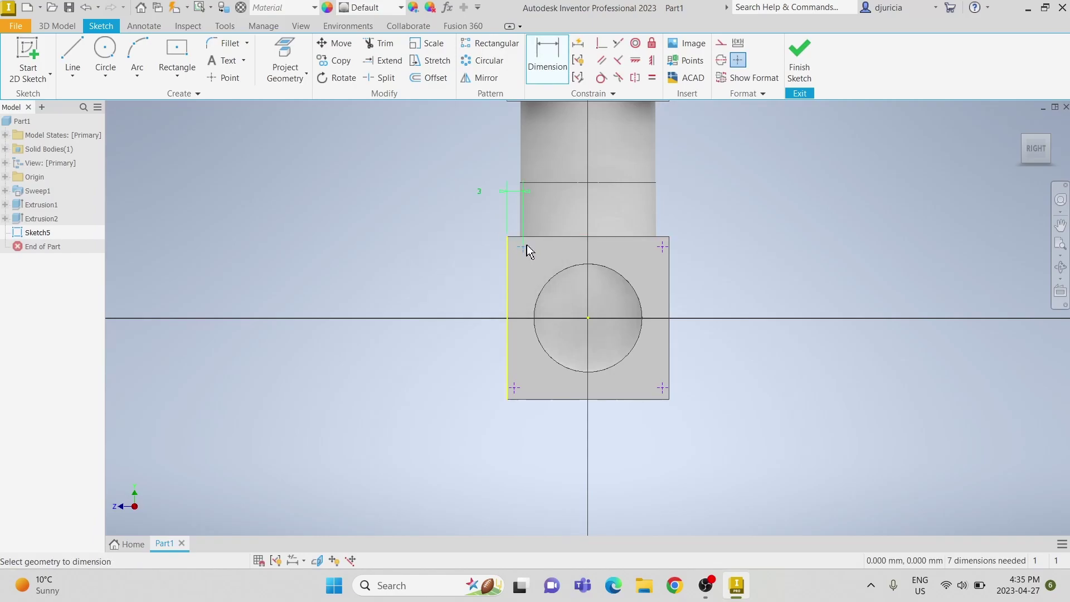
left_click(508, 240)
left_click(474, 241)
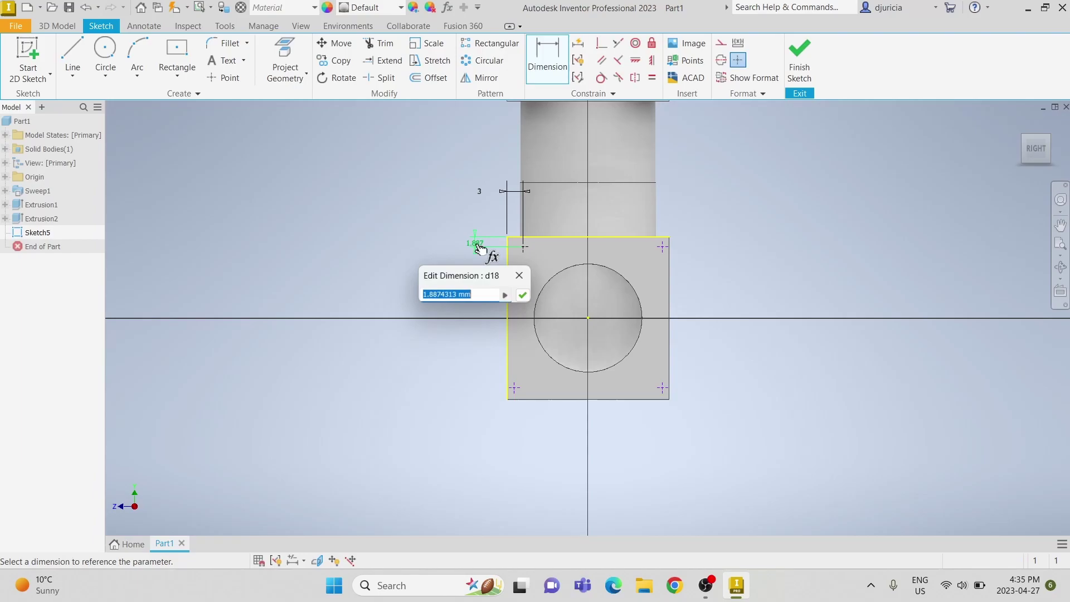
type("3")
key("Return")
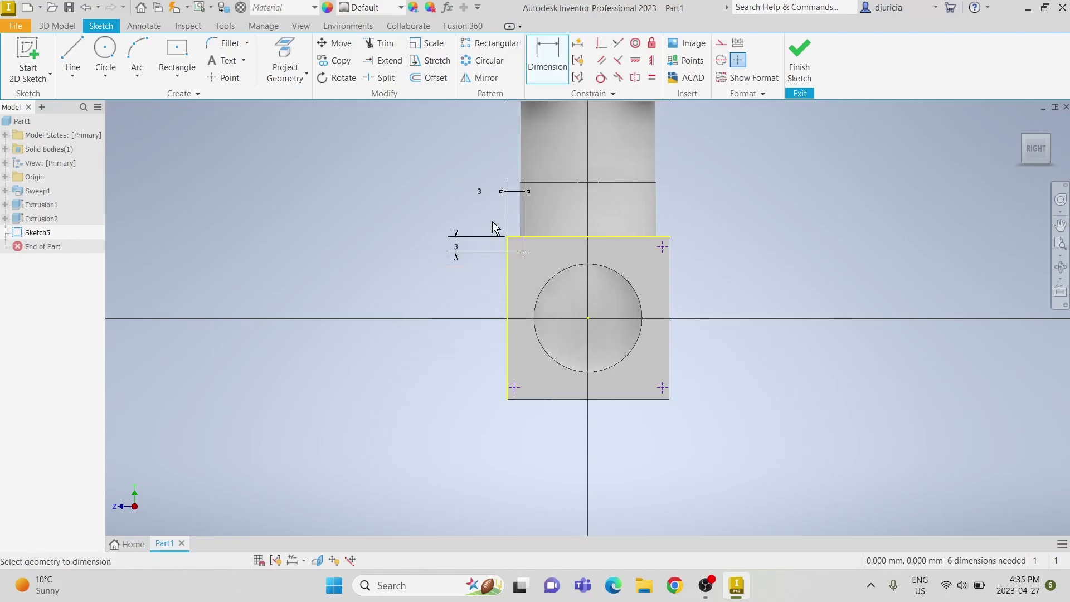
Constrain the top-right point horizontally and the bottom-left point vertically to the top-left point.
left_click(636, 62)
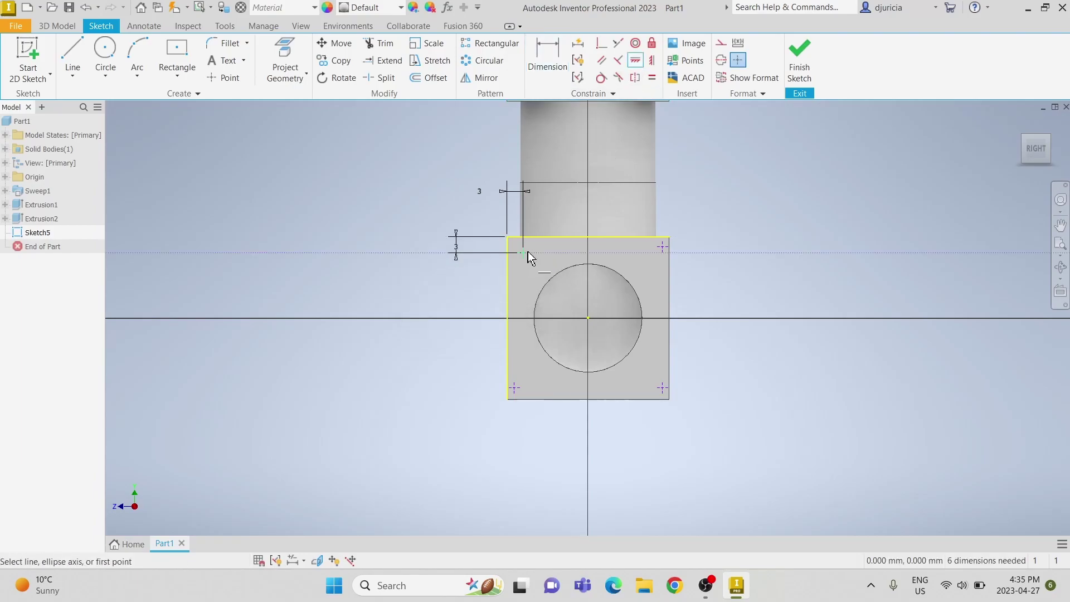
left_click(662, 251)
left_click(650, 61)
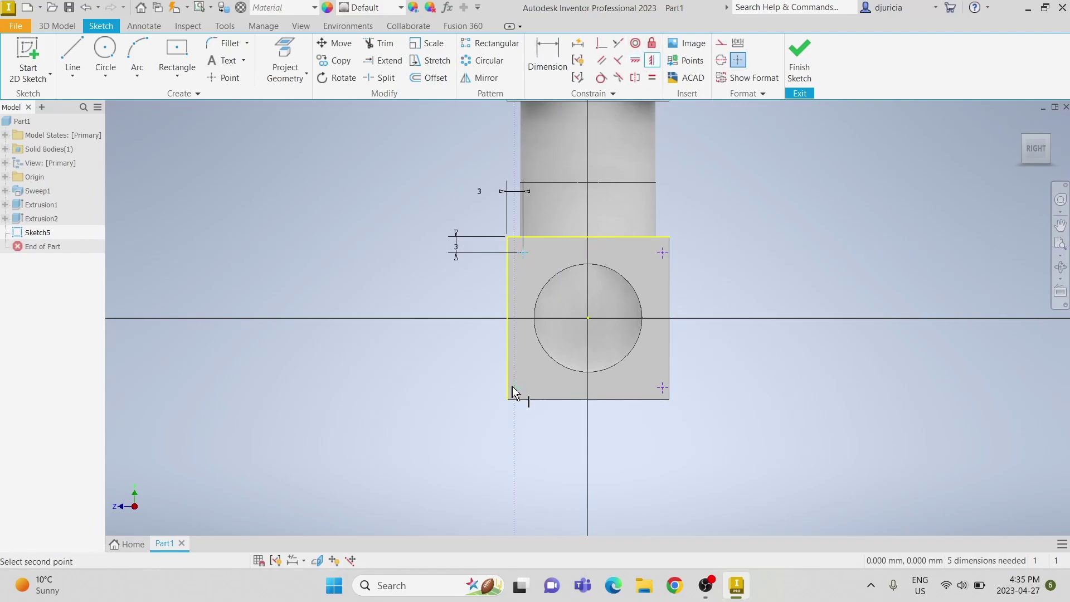
left_click(512, 389)
Dimension the points 3 mm from the flange's right and bottom edges.
left_click(536, 61)
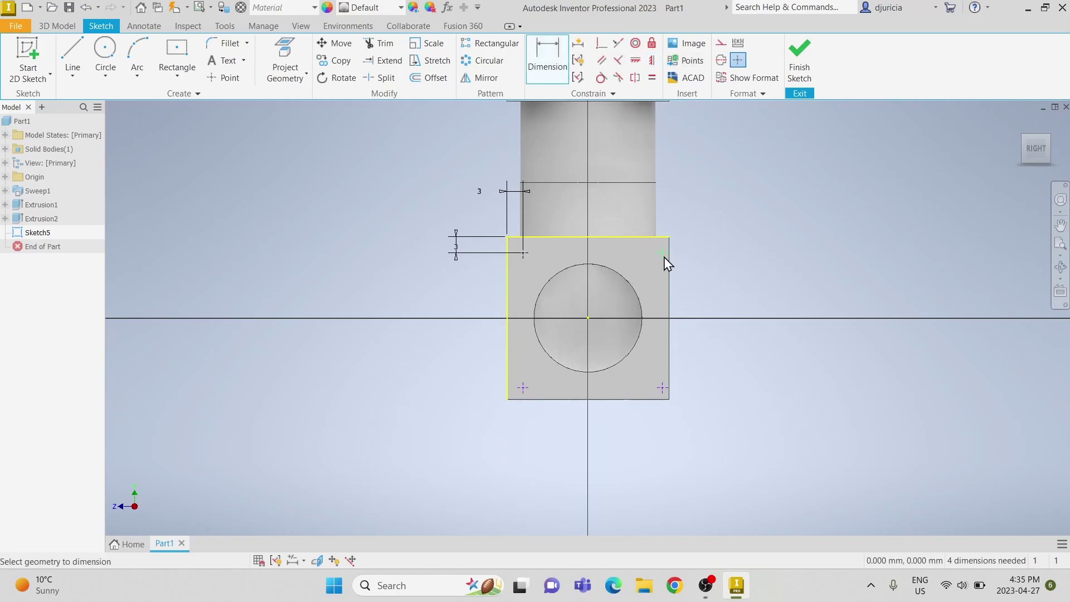
left_click(668, 264)
left_click(670, 216)
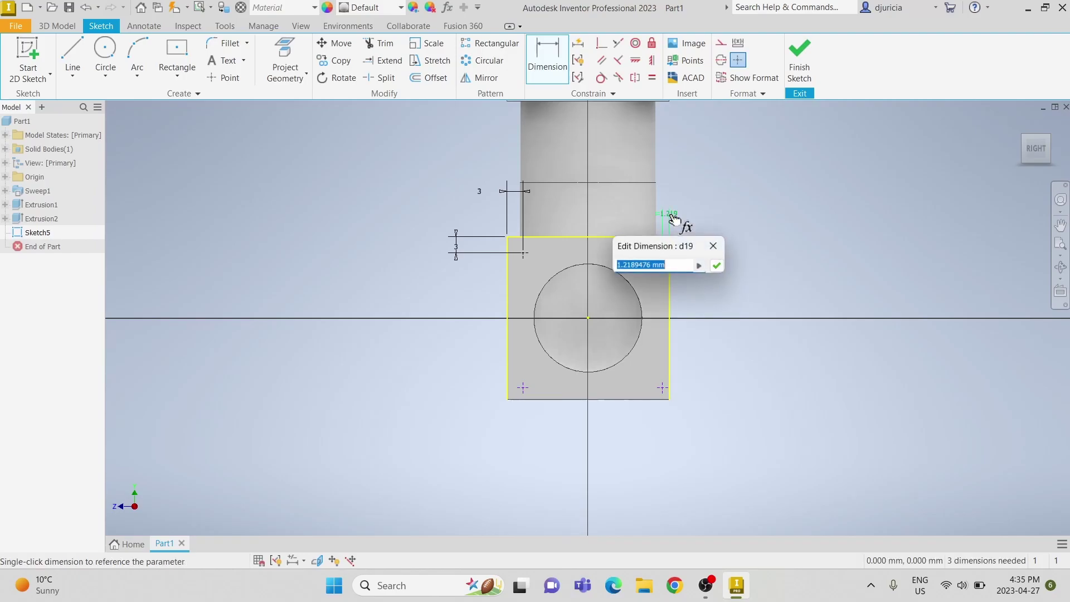
key("Return")
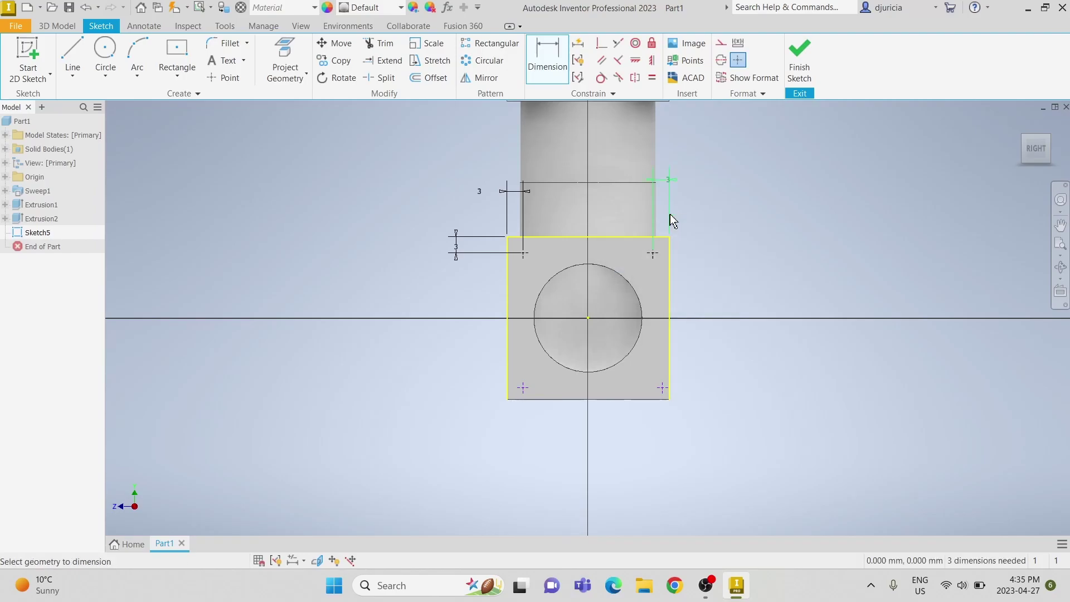
left_click(497, 405)
left_click(523, 388)
left_click(478, 396)
type("3")
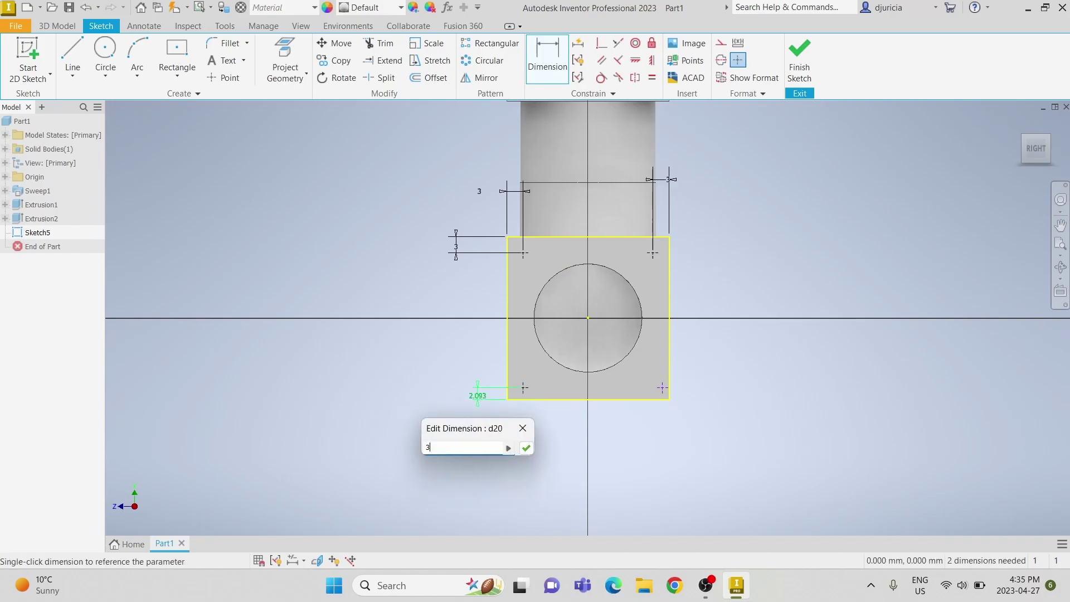
key("Return")
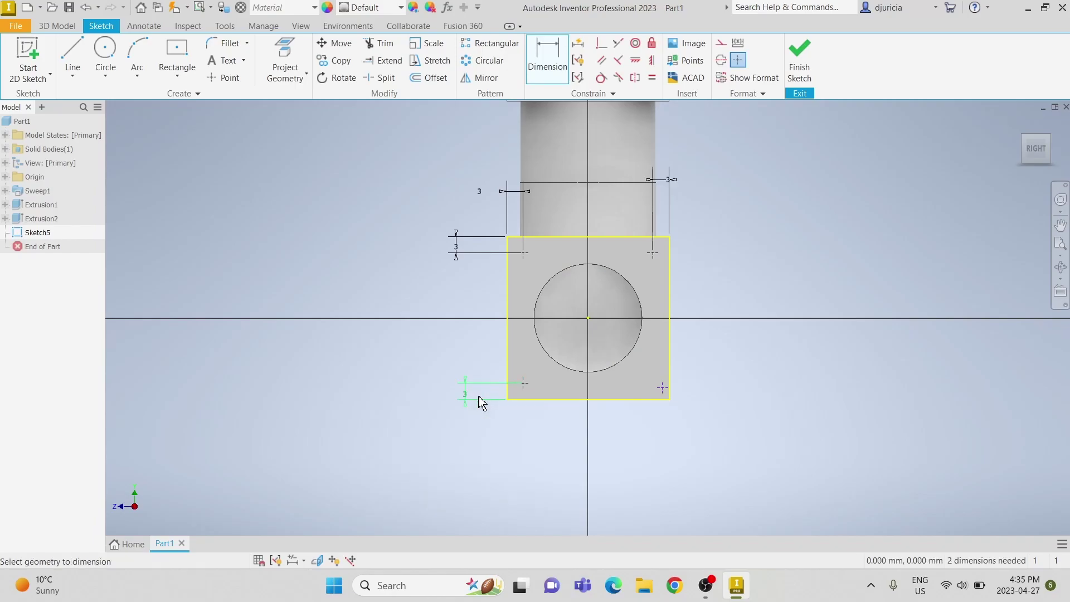
Level the bottom points, align the last point vertically, and finish the fully constrained sketch.
left_click(635, 63)
left_click(664, 388)
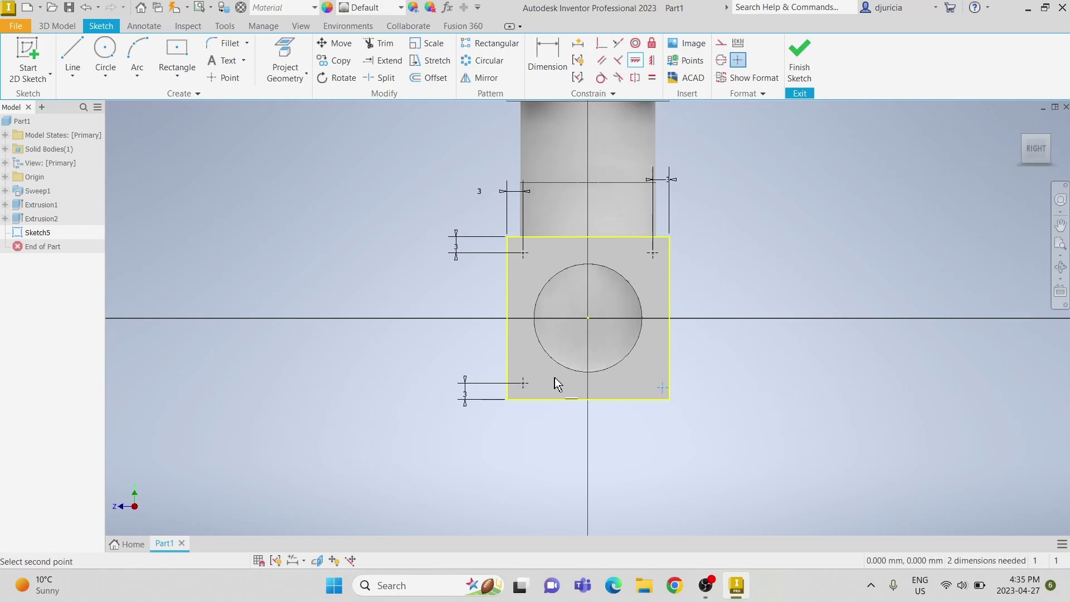
left_click(529, 388)
left_click(662, 389)
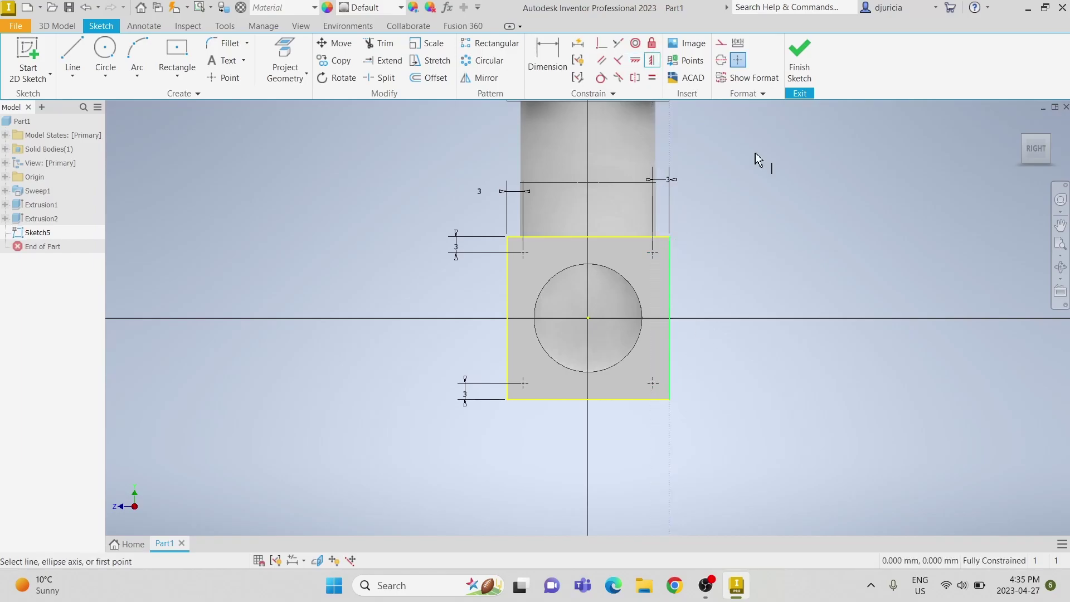
left_click(799, 62)
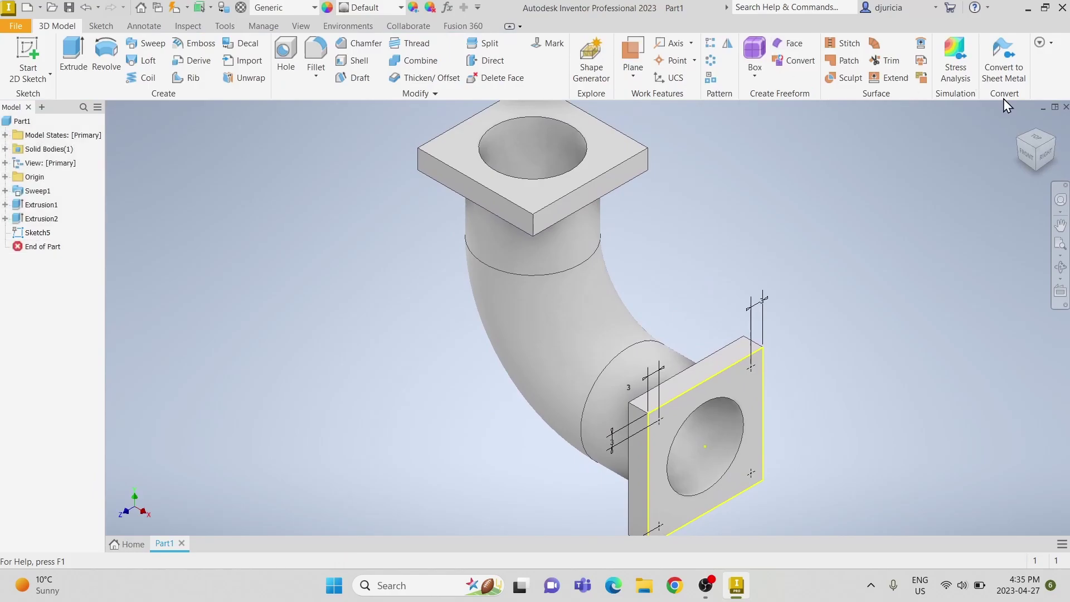
Drill four M3 ANSI Metric threaded holes at the sketch points, ending at the flange's back face.
left_click(1018, 123)
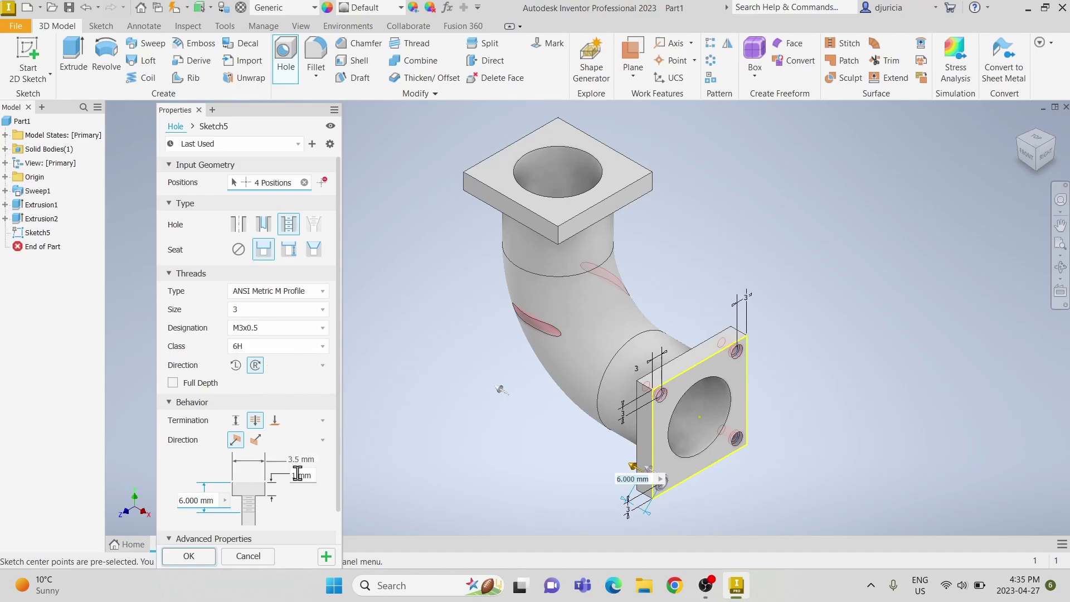
left_click(270, 421)
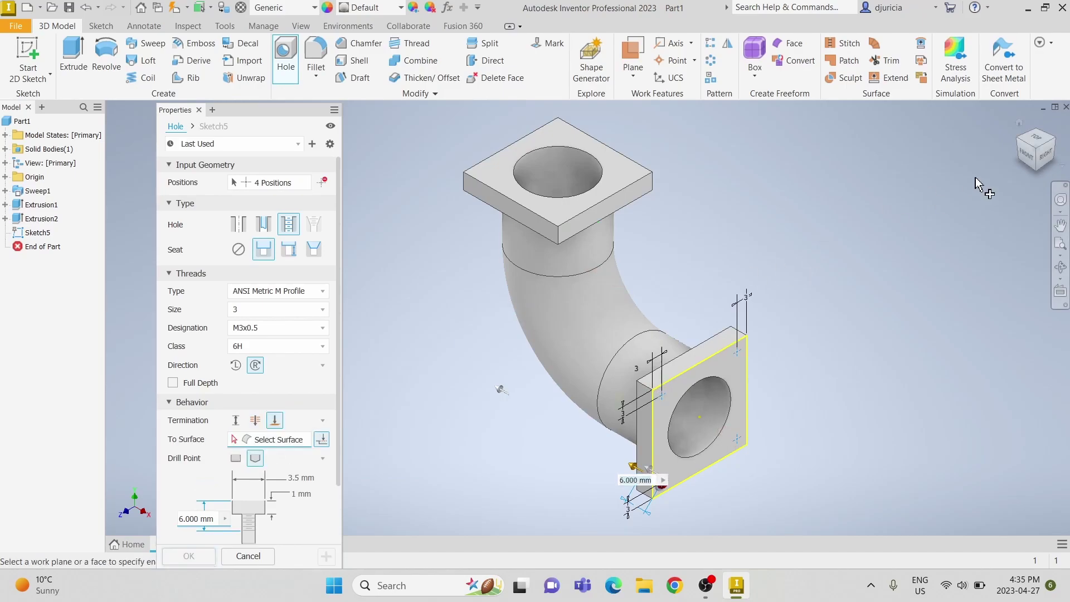
left_click(1016, 144)
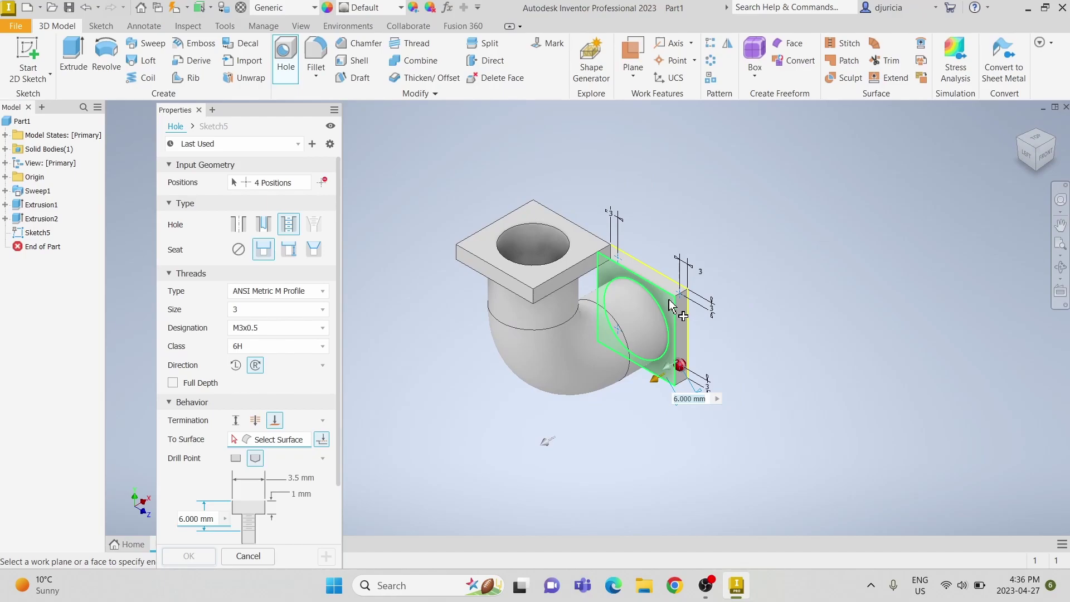
left_click(670, 306)
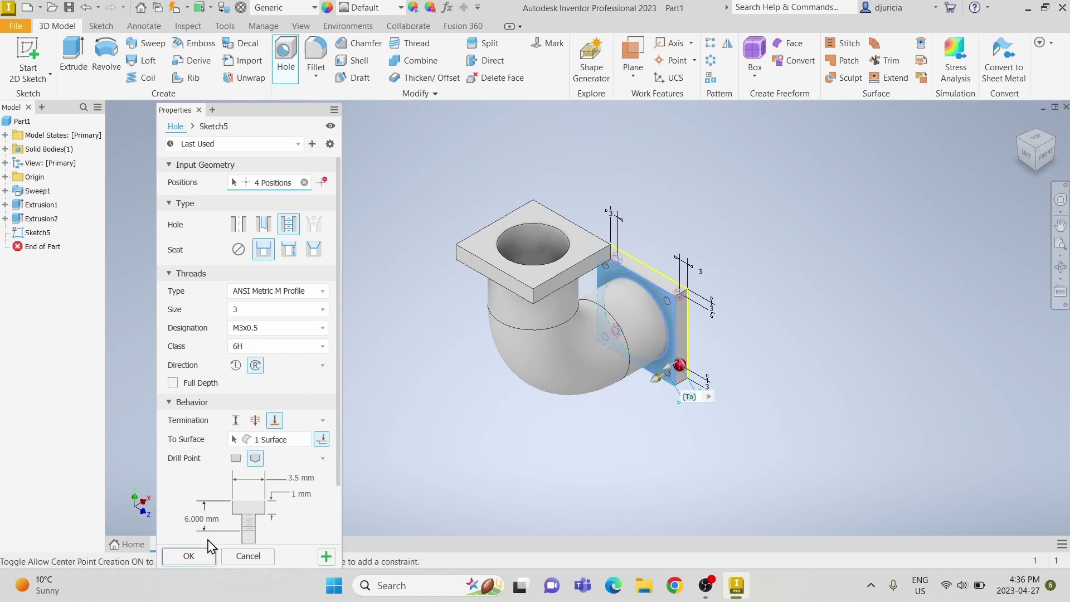
left_click(189, 556)
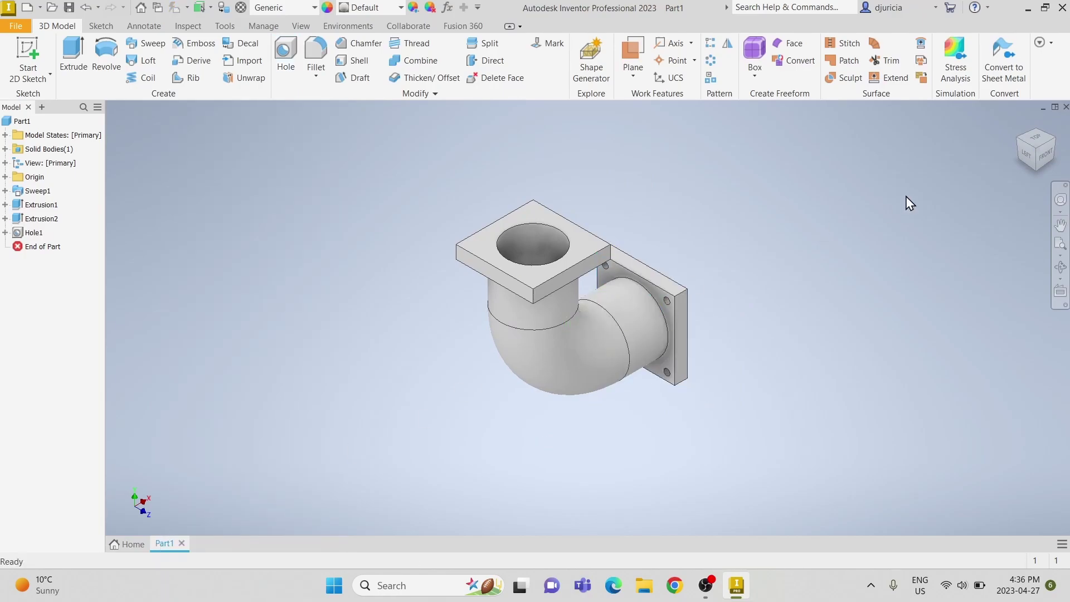
Check the elbow from the Right view, then return to the isometric view.
left_click(1032, 138)
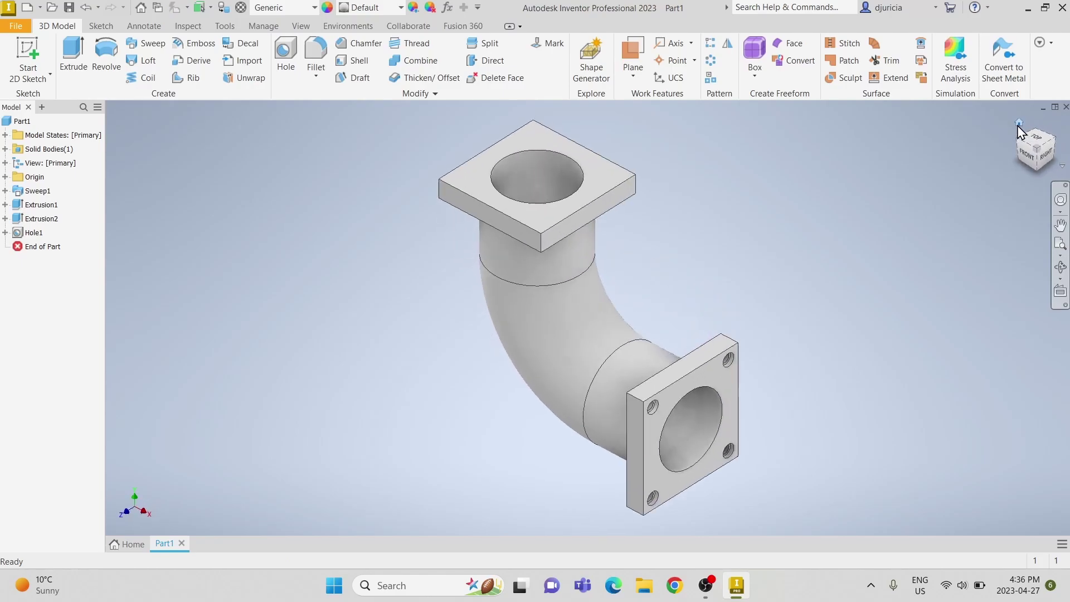
scroll(648, 424, "up", 5)
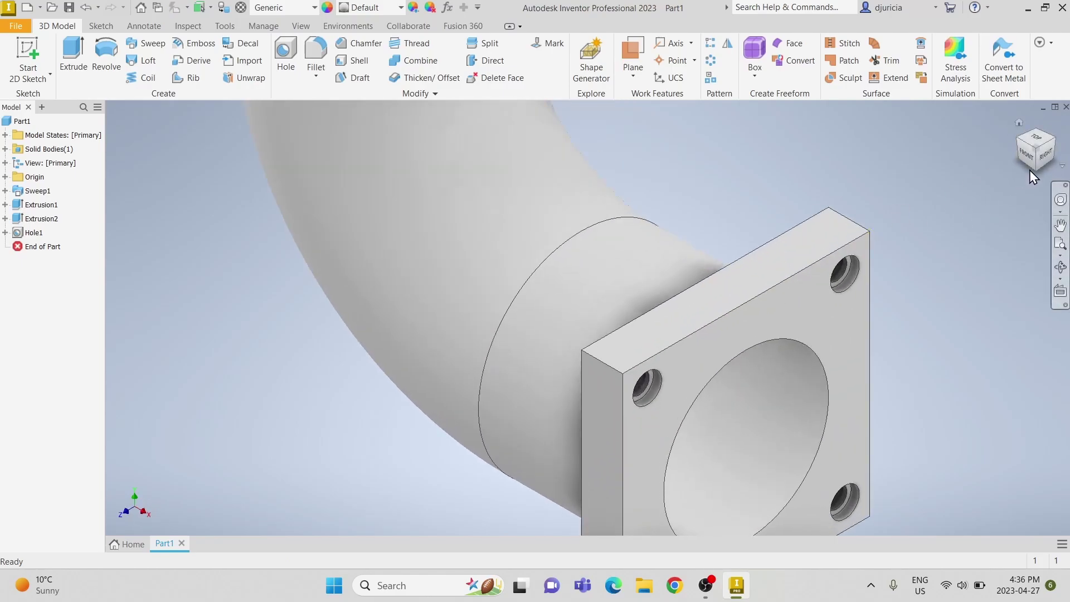
left_click(1048, 159)
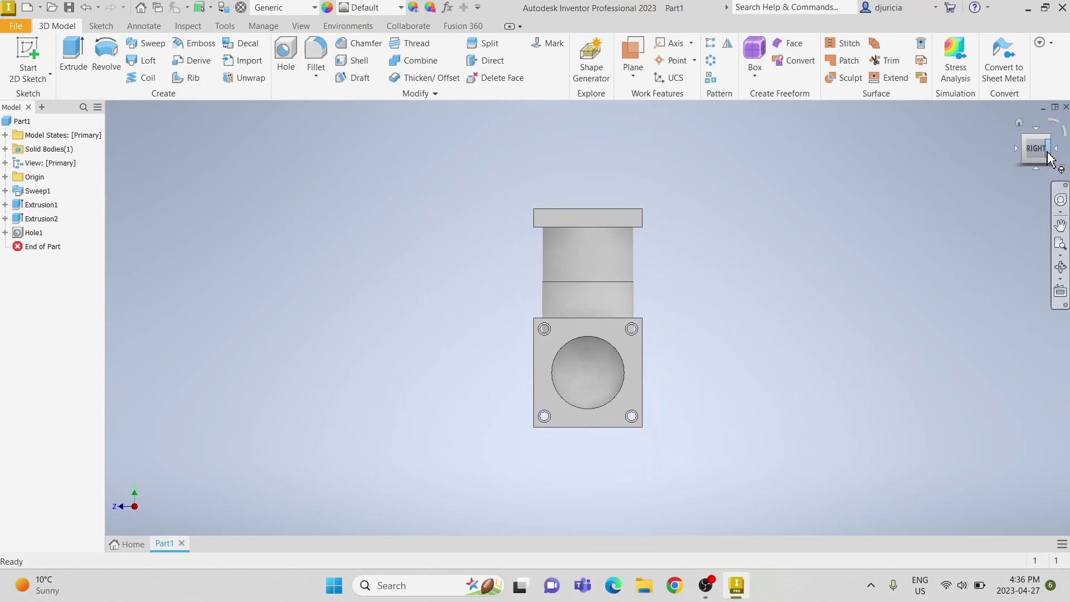
left_click(1027, 141)
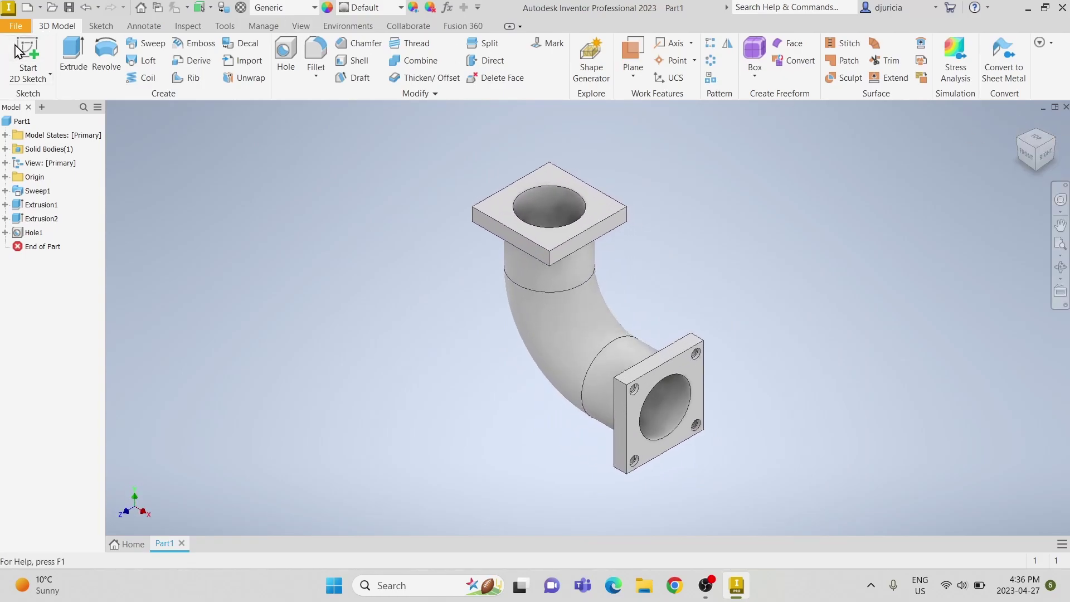
Start Sketch6 on the top flange face and place four points near its corners.
key("s")
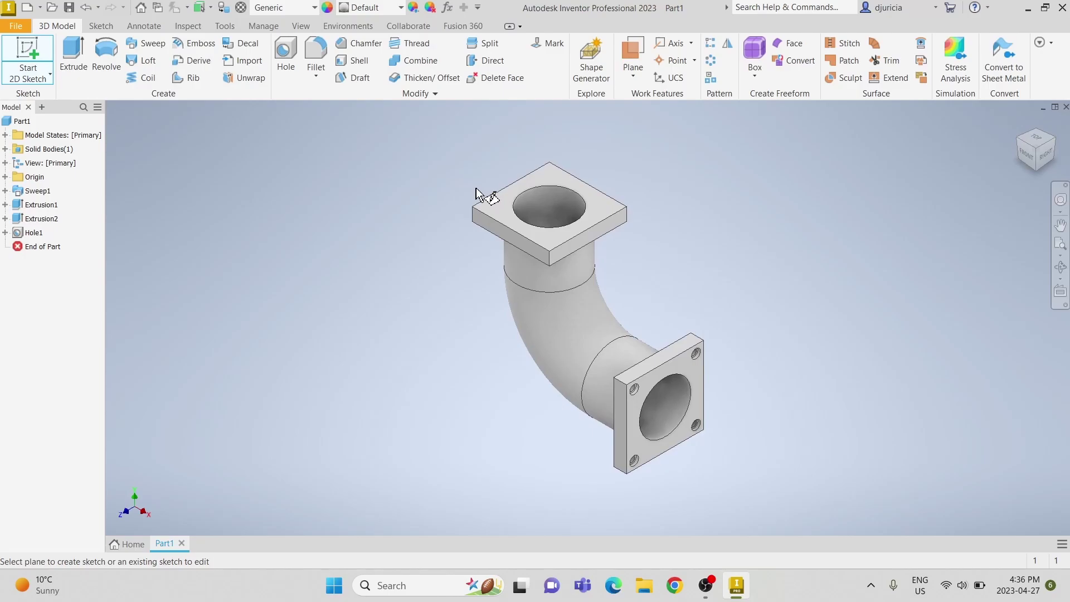
left_click(493, 210)
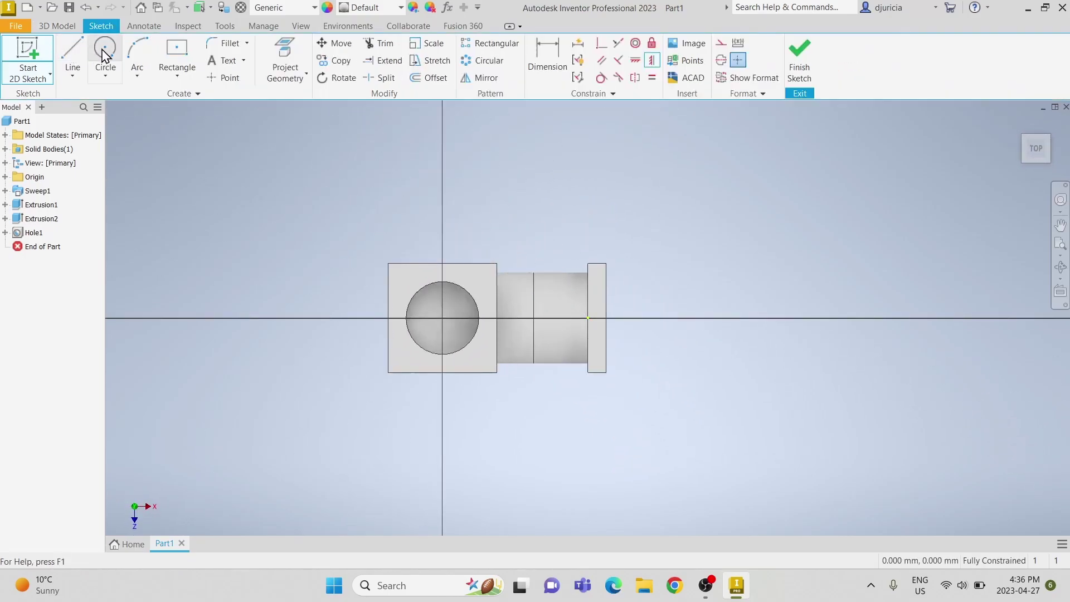
left_click(225, 78)
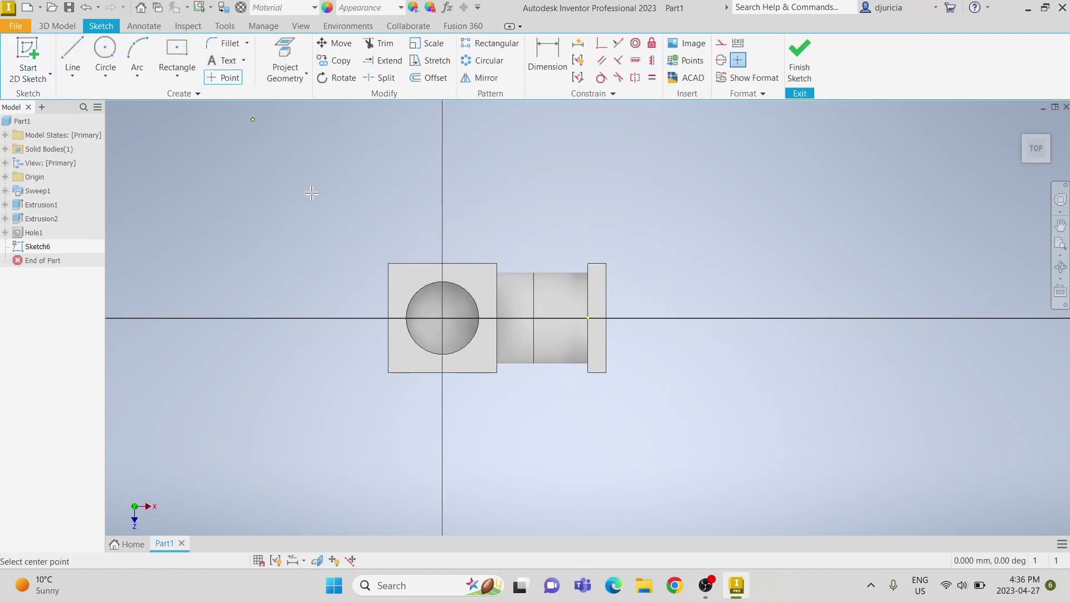
left_click(394, 270)
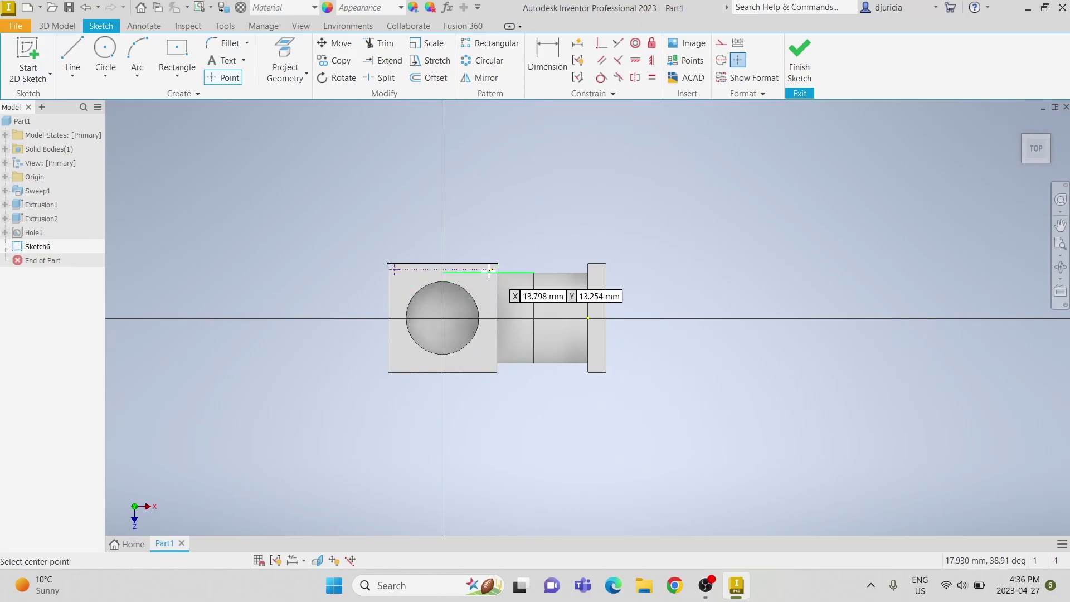
scroll(490, 271, "down", 3)
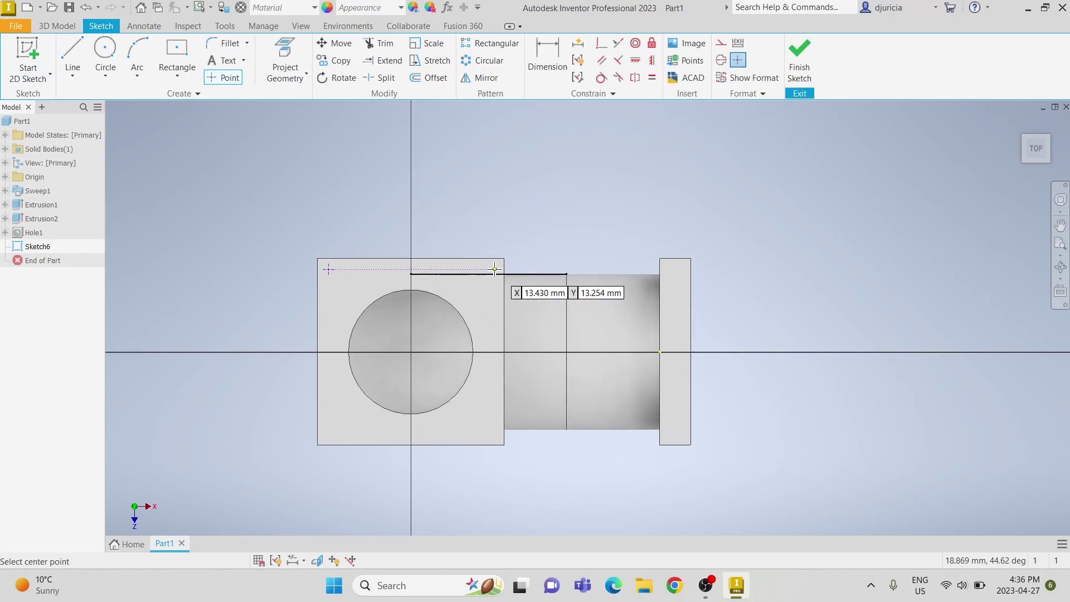
left_click(494, 270)
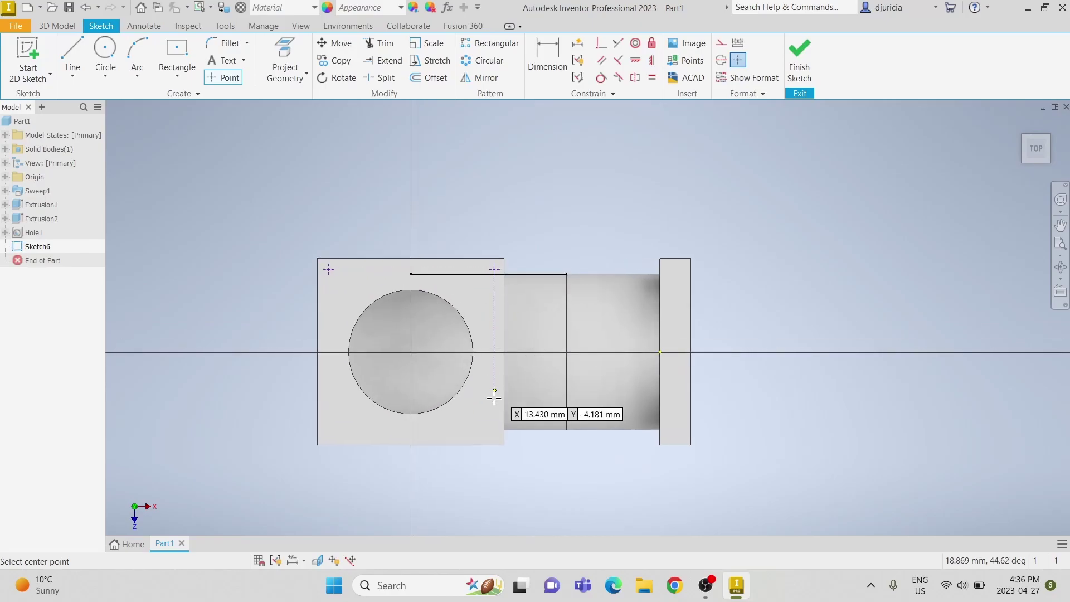
left_click(489, 438)
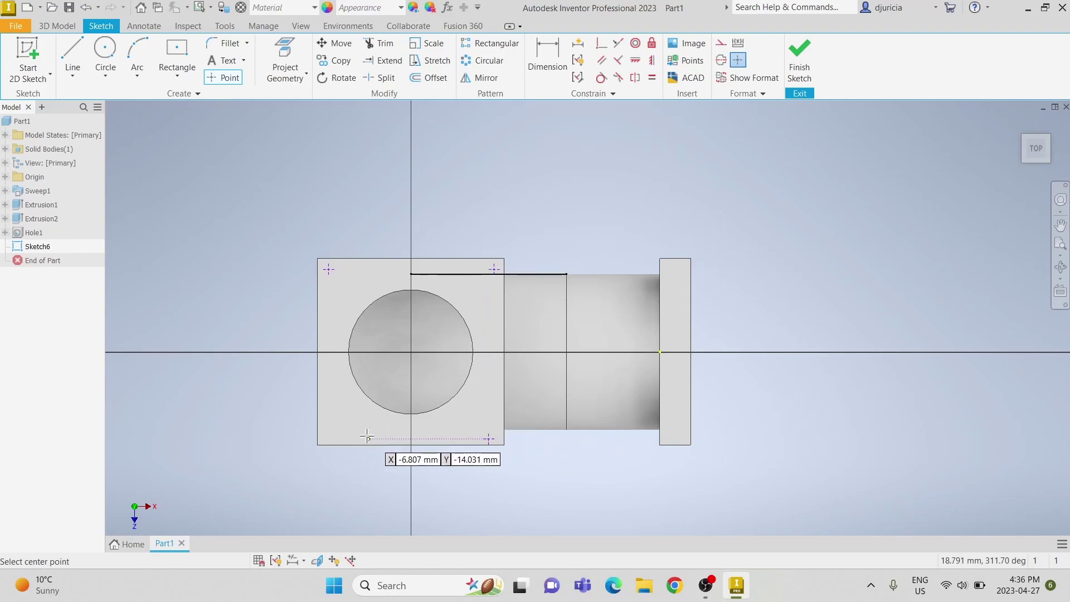
left_click(329, 439)
key("Escape")
Dimension the top-left point 3 mm from the left and top flange edges.
left_click(540, 64)
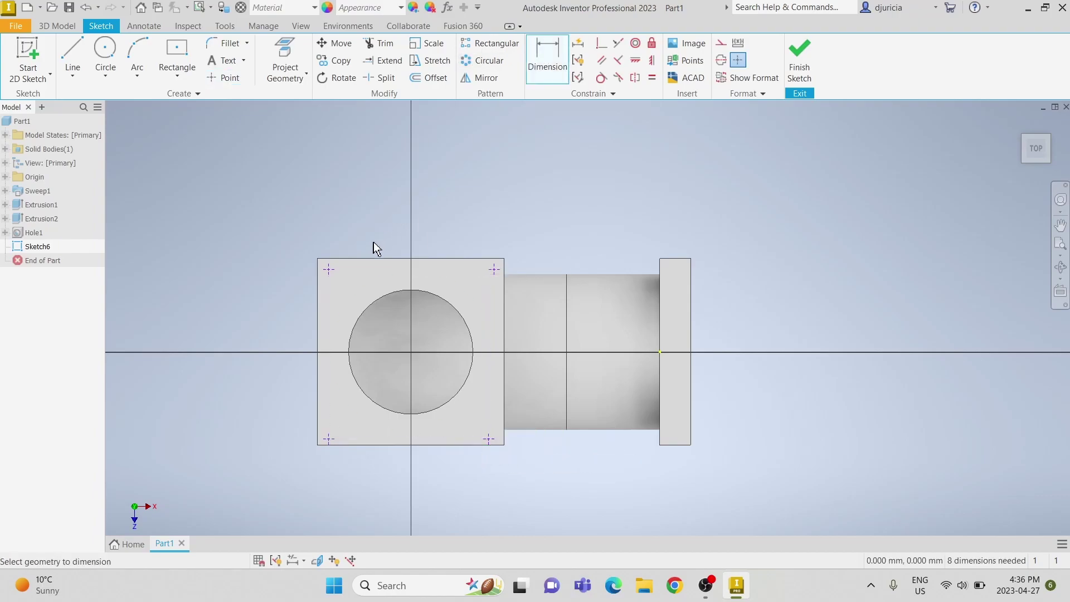
left_click(330, 272)
left_click(316, 285)
left_click(342, 204)
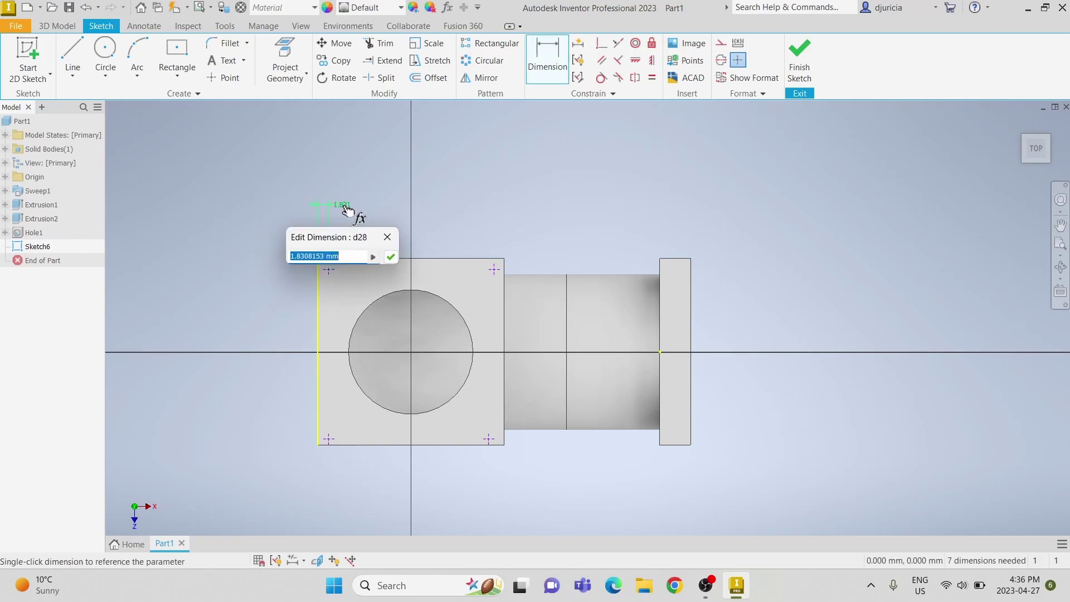
type("3")
key("Return")
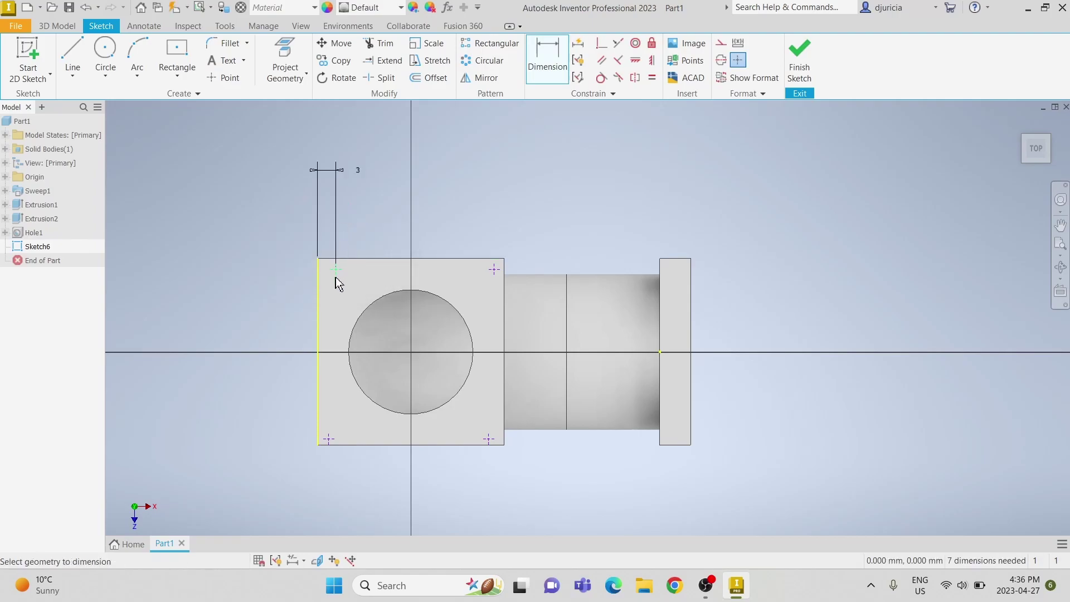
left_click(336, 269)
left_click(357, 258)
left_click(279, 268)
type("3")
key("Return")
Level the top-right point and align the bottom-left point with the top-left point.
left_click(636, 61)
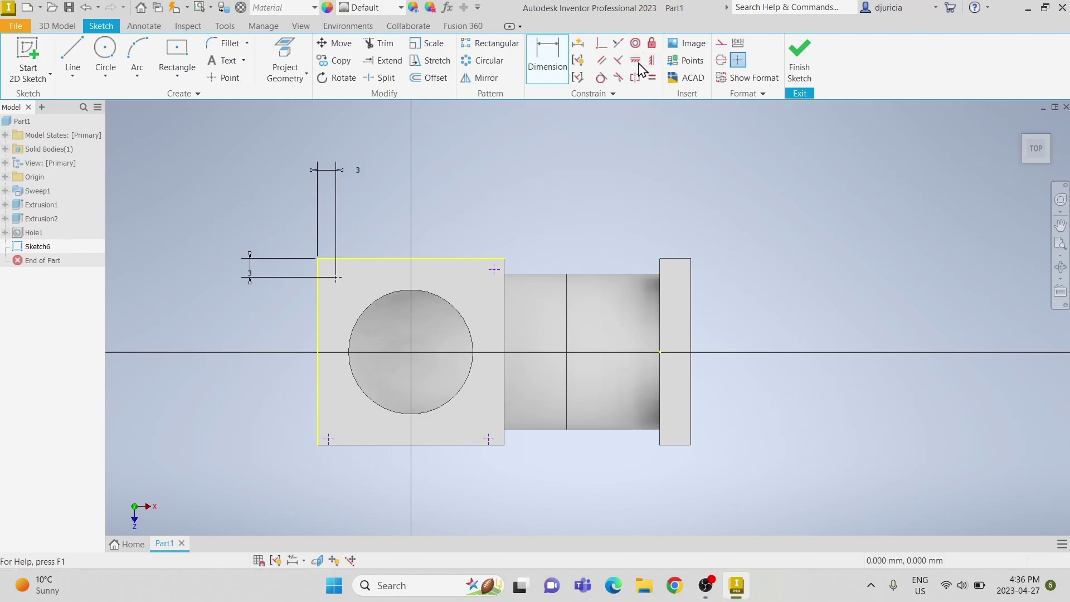
left_click(336, 275)
left_click(494, 270)
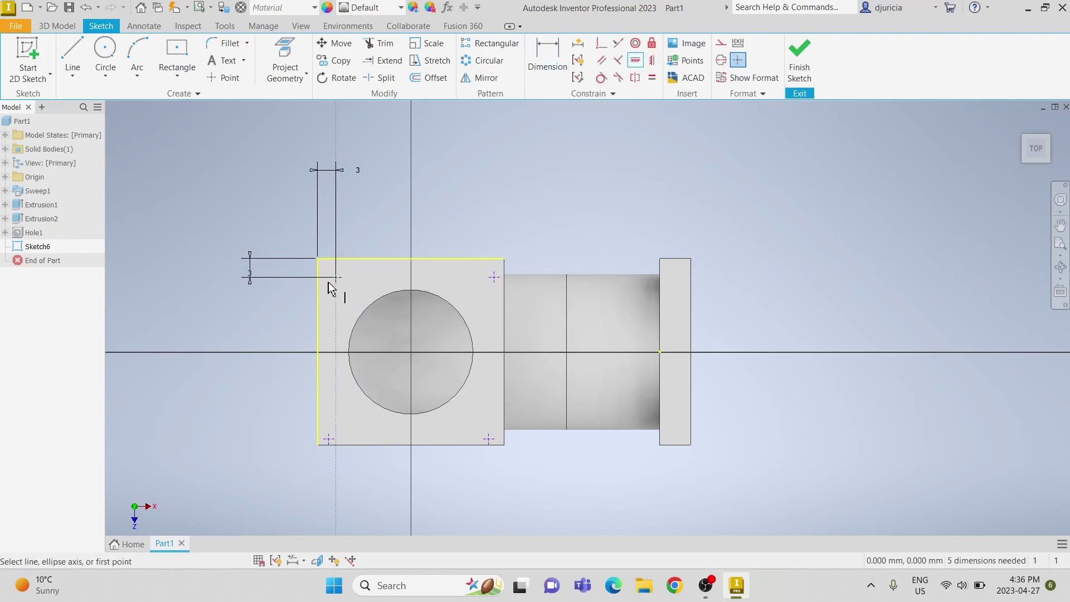
left_click(337, 281)
left_click(329, 436)
Dimension the top-right point 3 mm from the right edge and the bottom-left point 3 mm from the bottom edge.
left_click(547, 56)
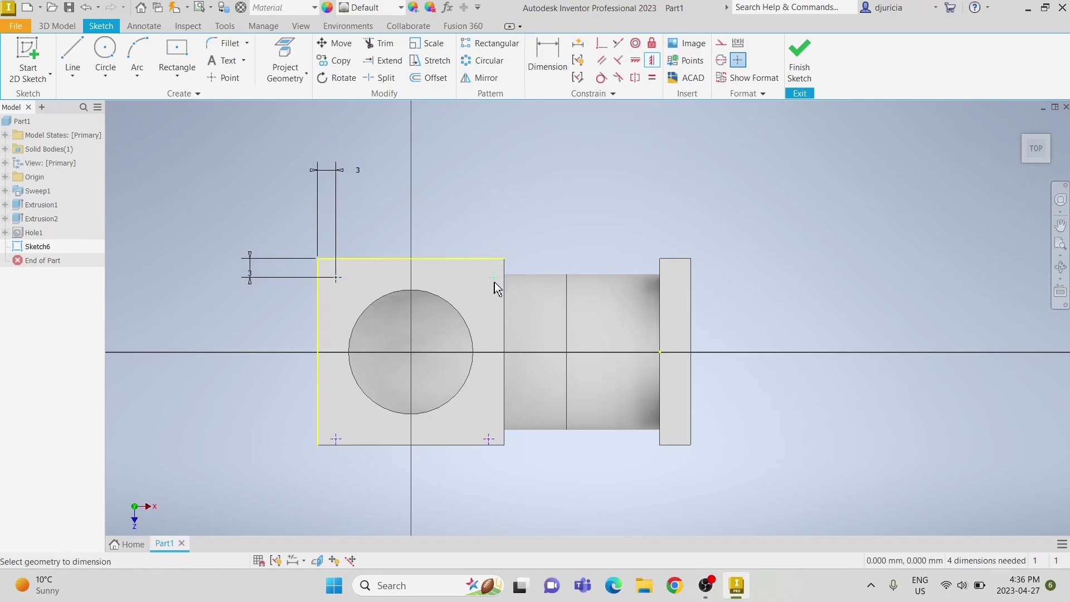
left_click(504, 286)
left_click(494, 277)
left_click(501, 232)
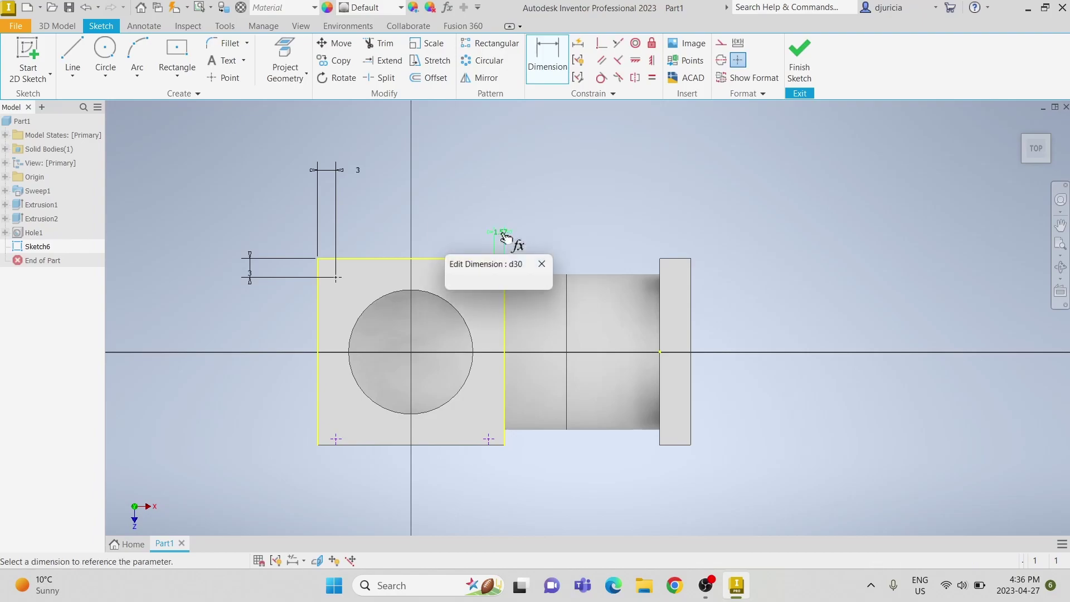
type("3")
key("Return")
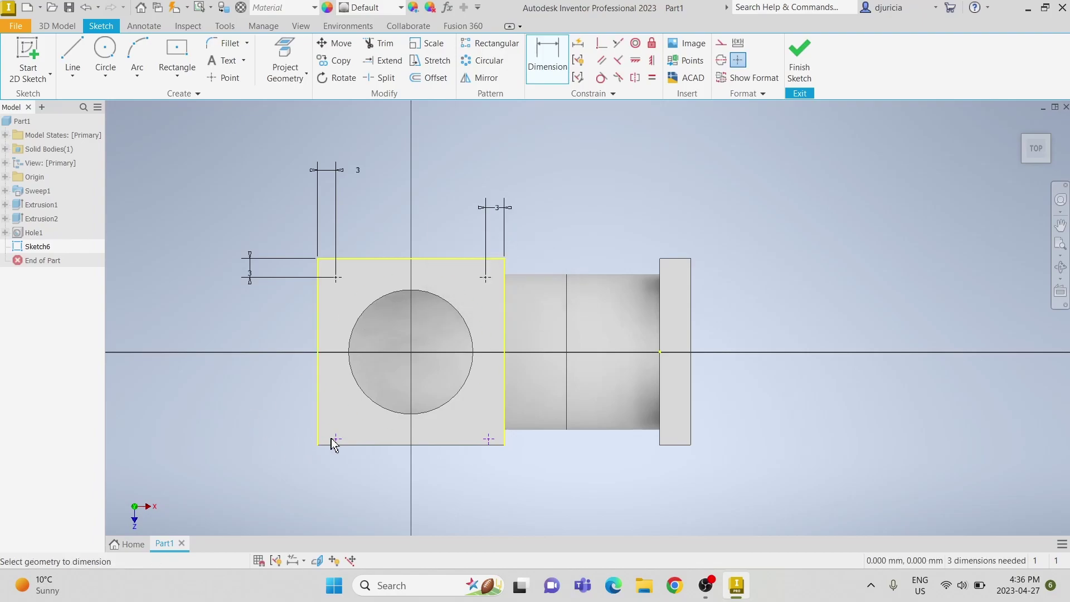
left_click(341, 439)
left_click(341, 444)
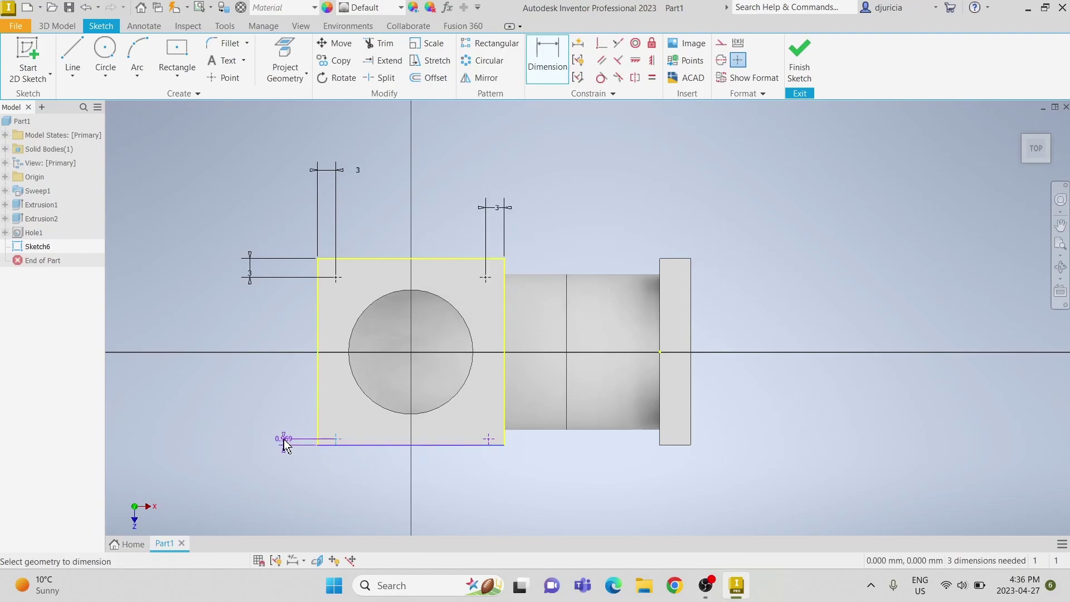
left_click(283, 440)
type("3")
key("Return")
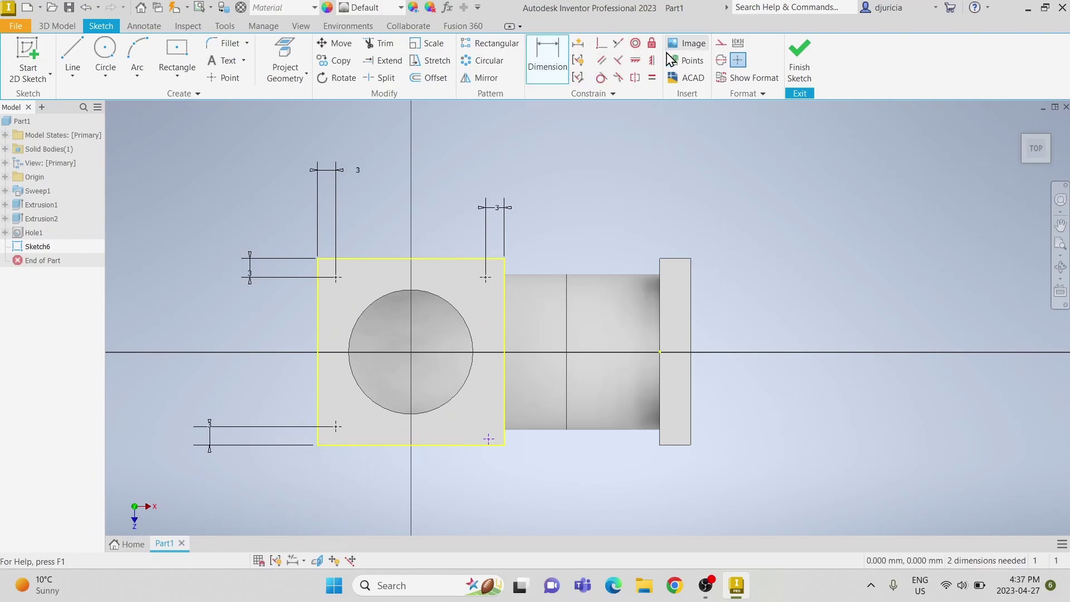
Level and align the bottom-right point to fully constrain Sketch6, then finish it.
left_click(636, 60)
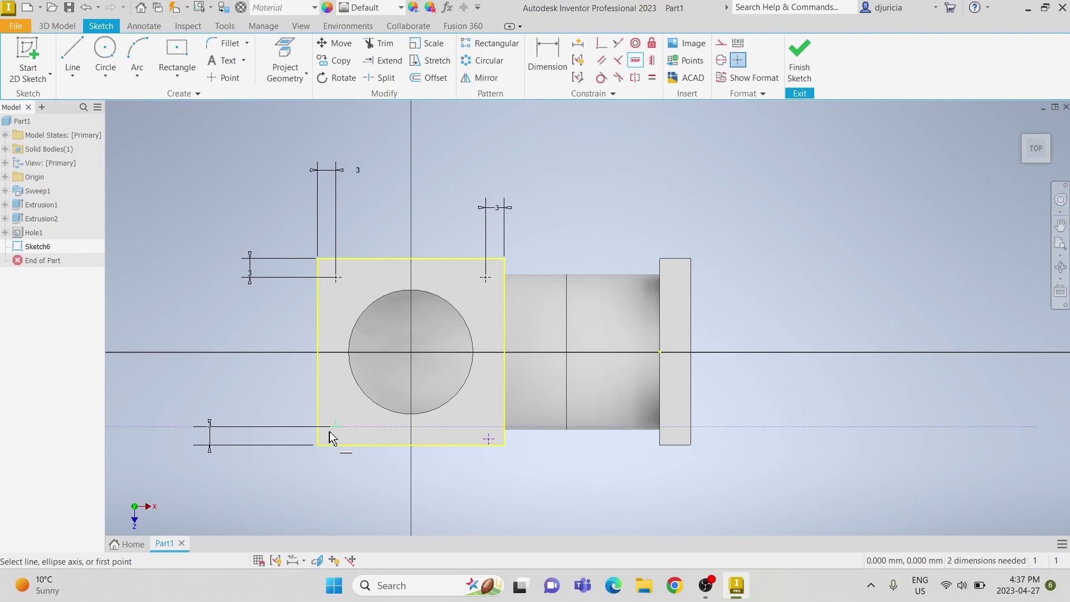
left_click(336, 427)
left_click(488, 444)
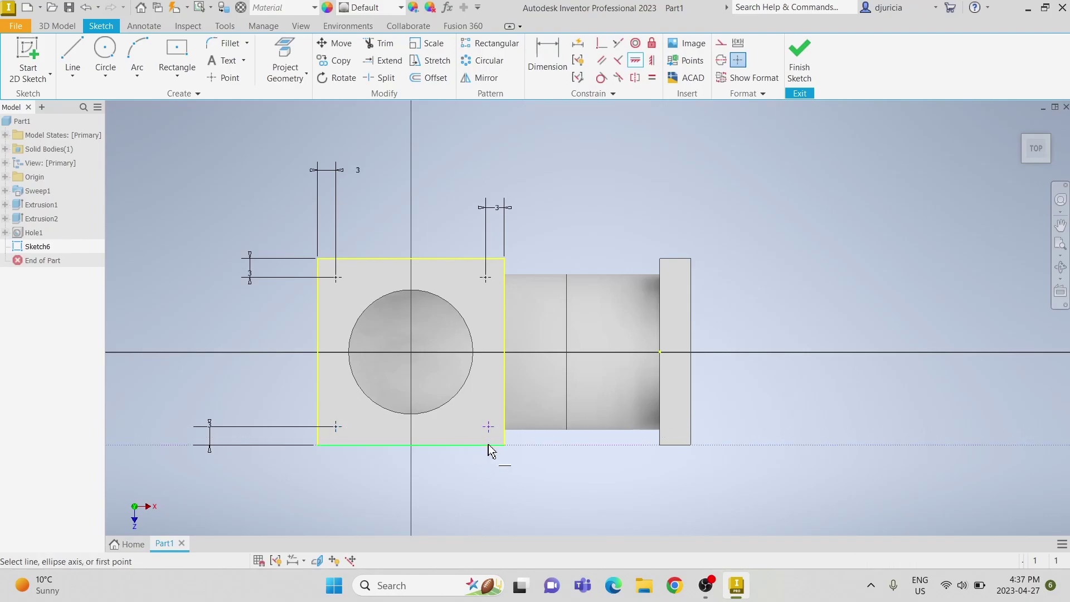
left_click(651, 60)
left_click(486, 277)
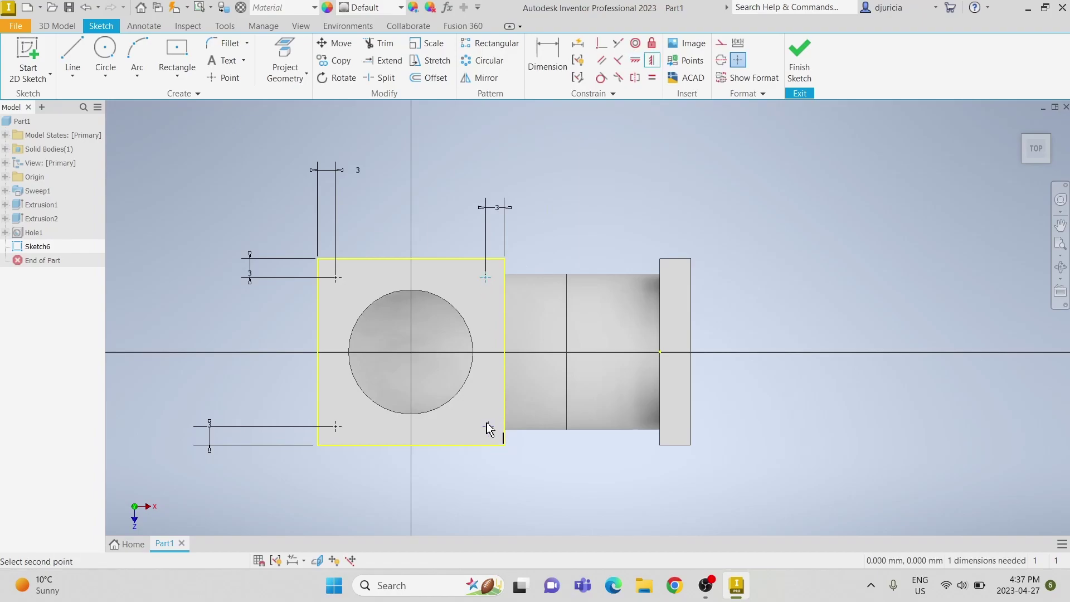
left_click(487, 427)
left_click(797, 70)
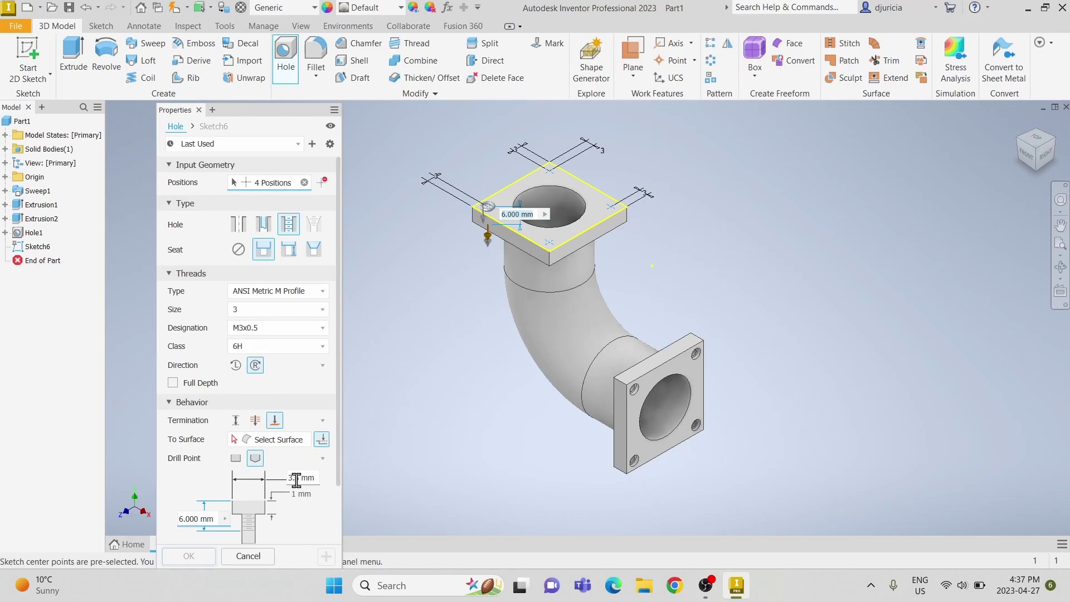
End the holes at the top flange's face and create the four M3x0.5 threaded holes.
left_click(1036, 170)
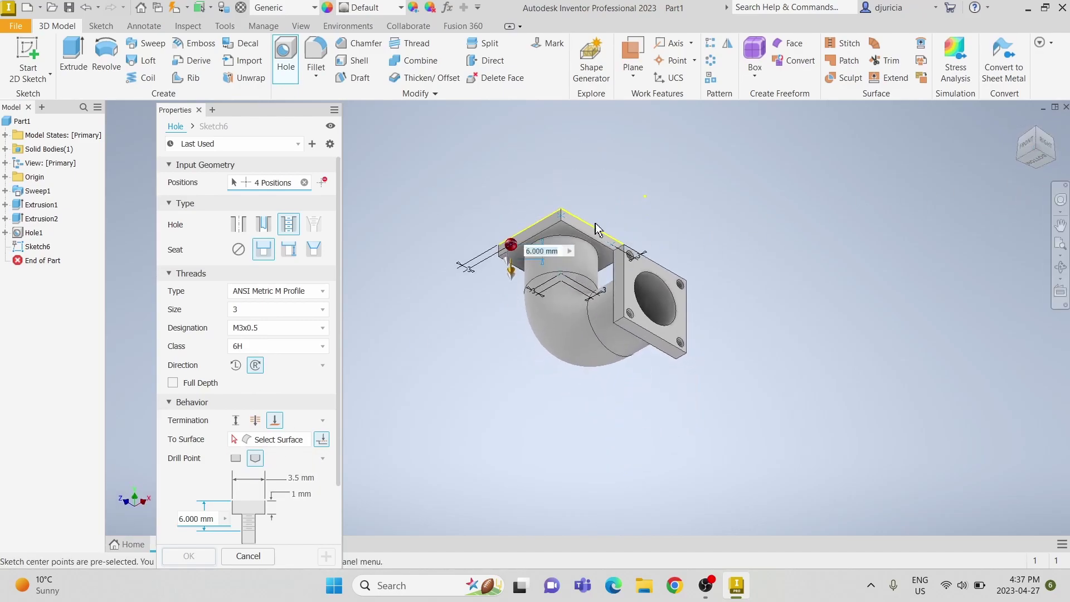
scroll(596, 228, "up", 4)
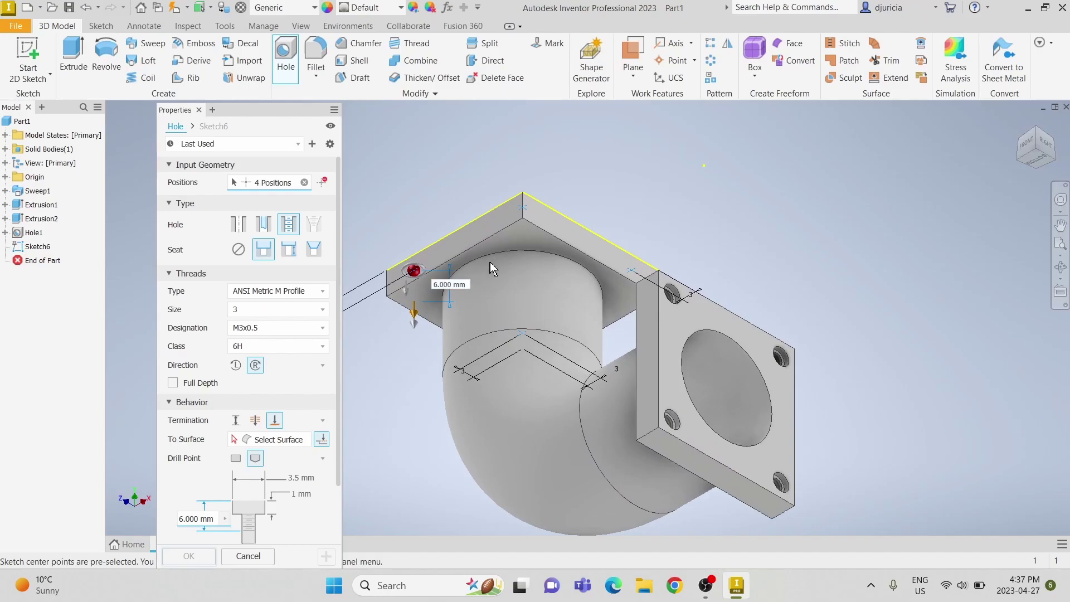
left_click(269, 440)
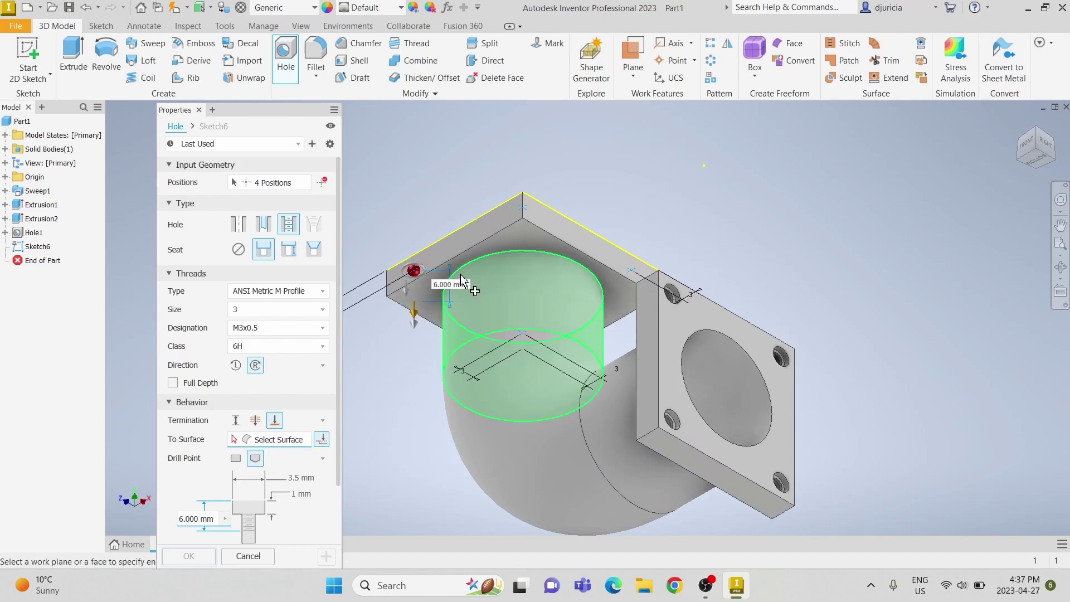
left_click(531, 242)
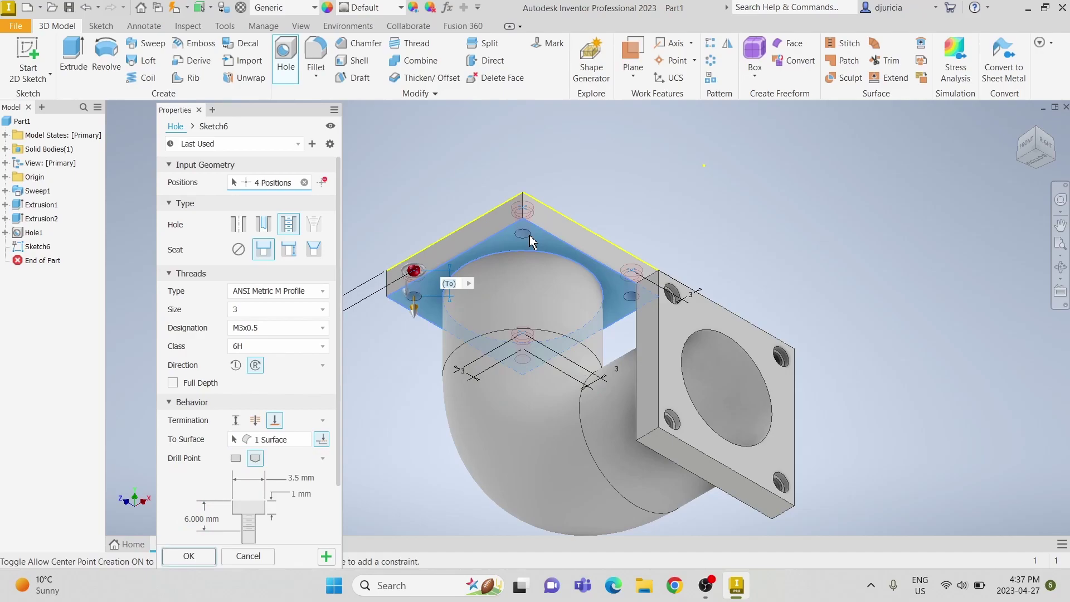
left_click(189, 556)
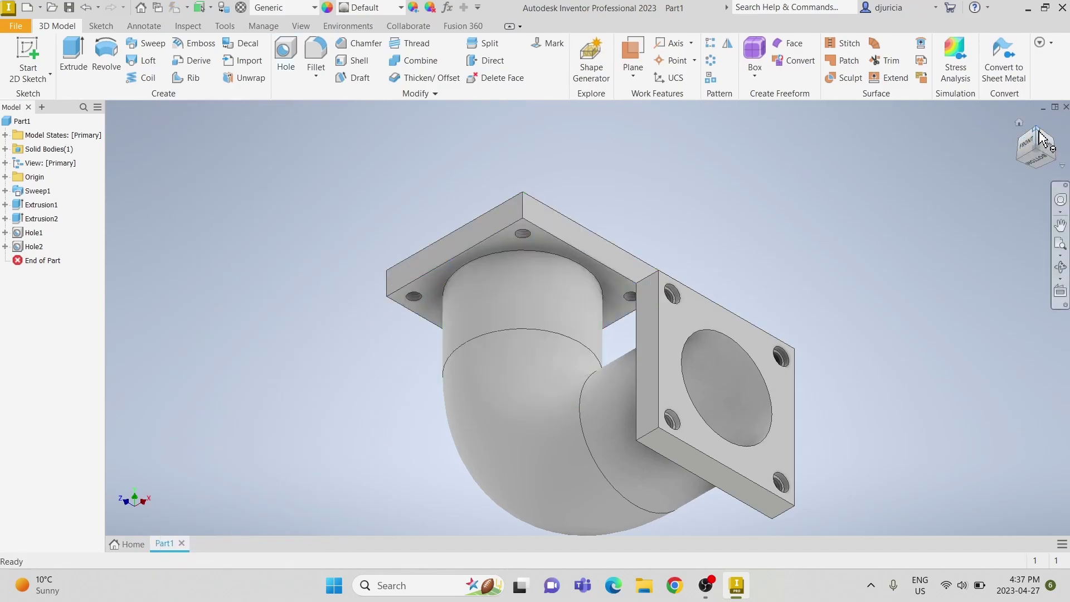
Return to the home view and give the elbow the Steel - Polished appearance.
left_click(1019, 123)
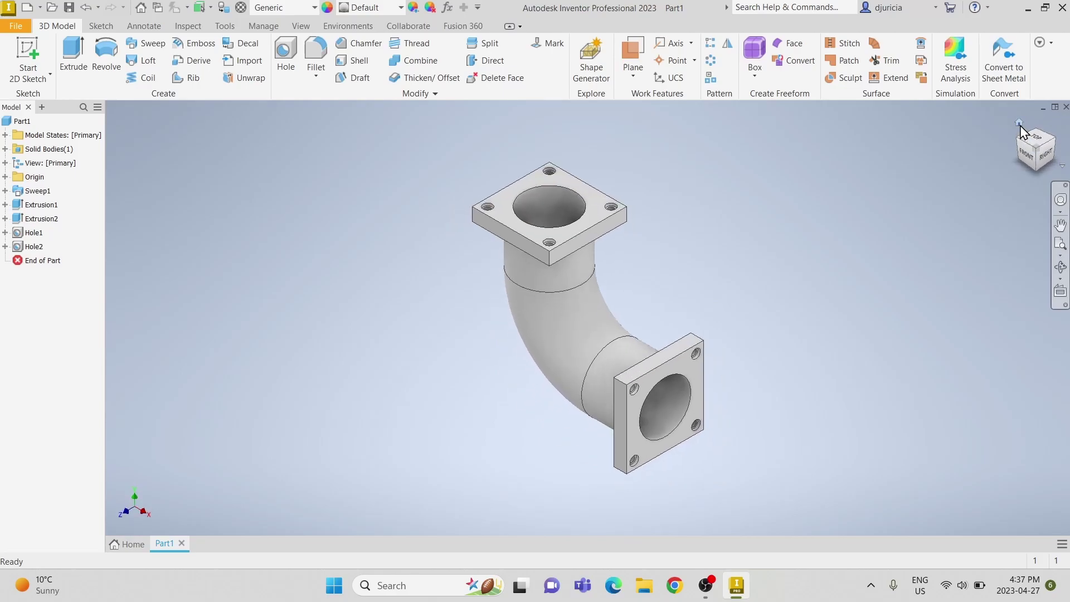
left_click(401, 8)
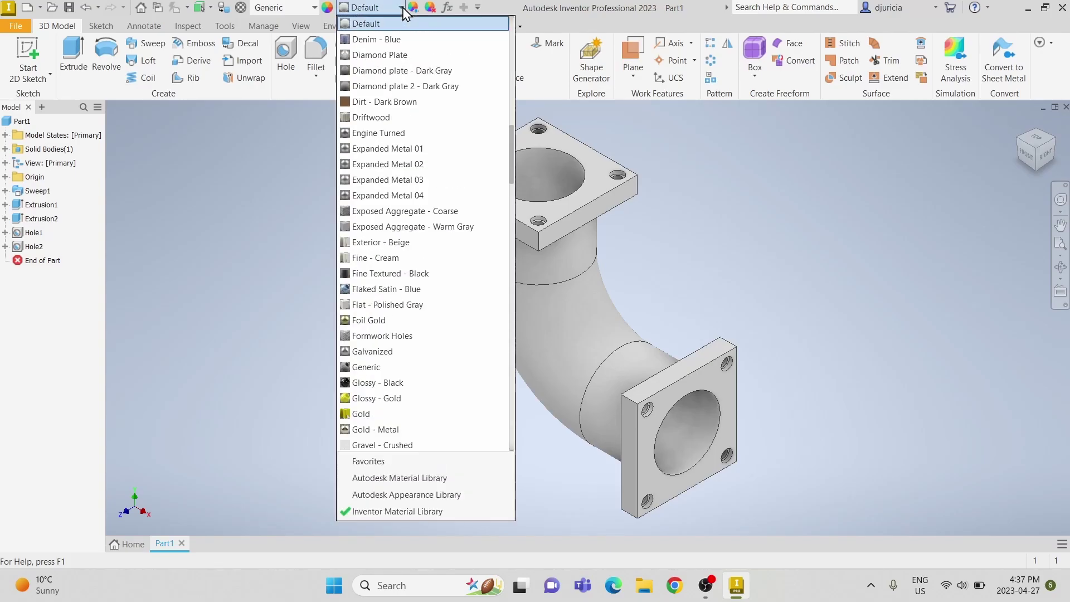
scroll(393, 192, "down", 20)
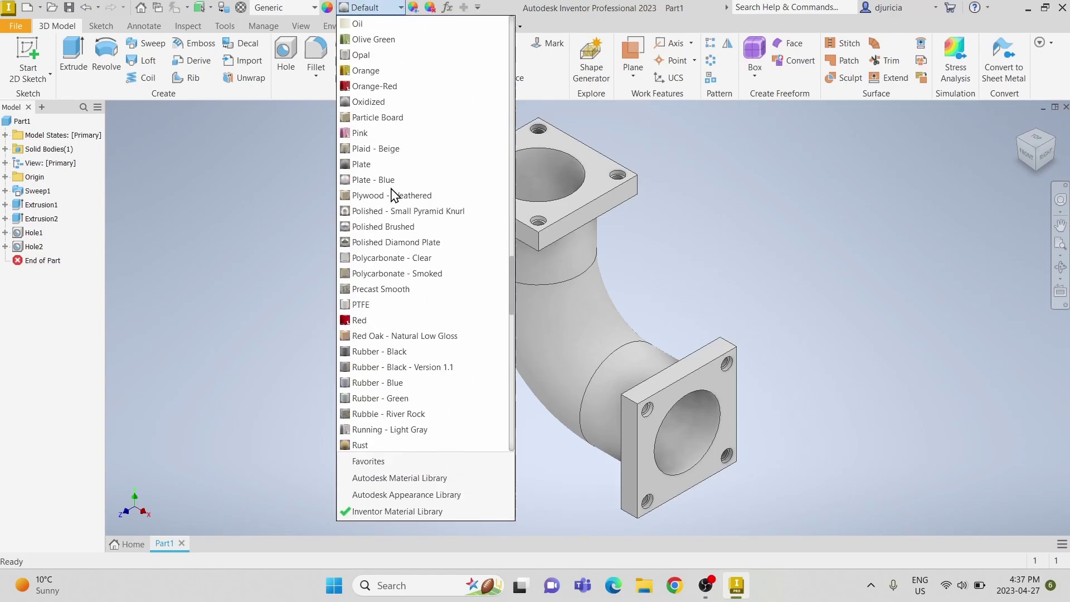
scroll(394, 195, "down", 12)
scroll(394, 195, "down", 3)
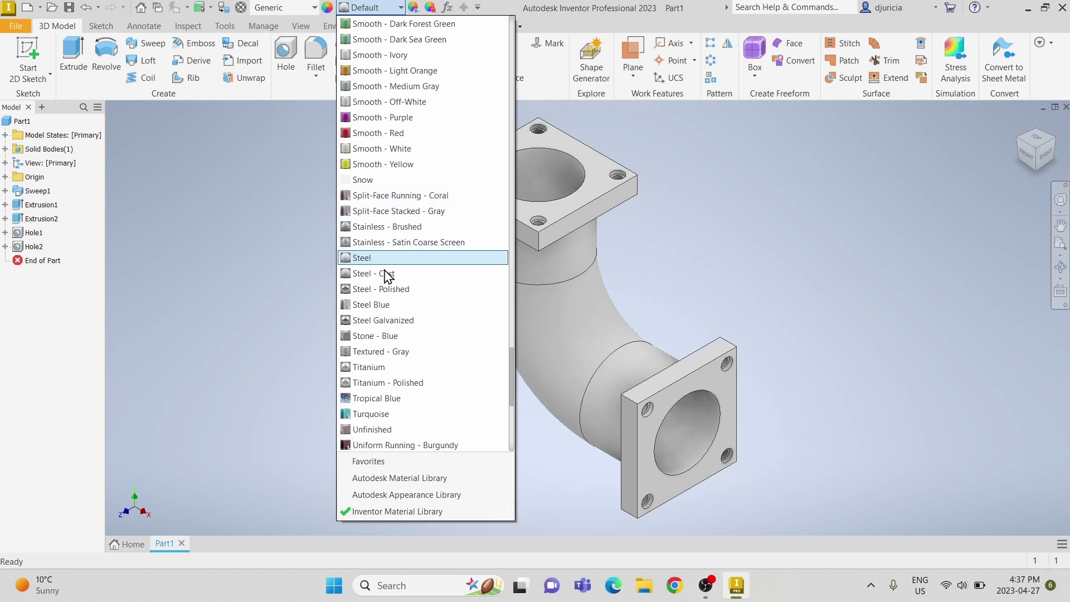
left_click(378, 288)
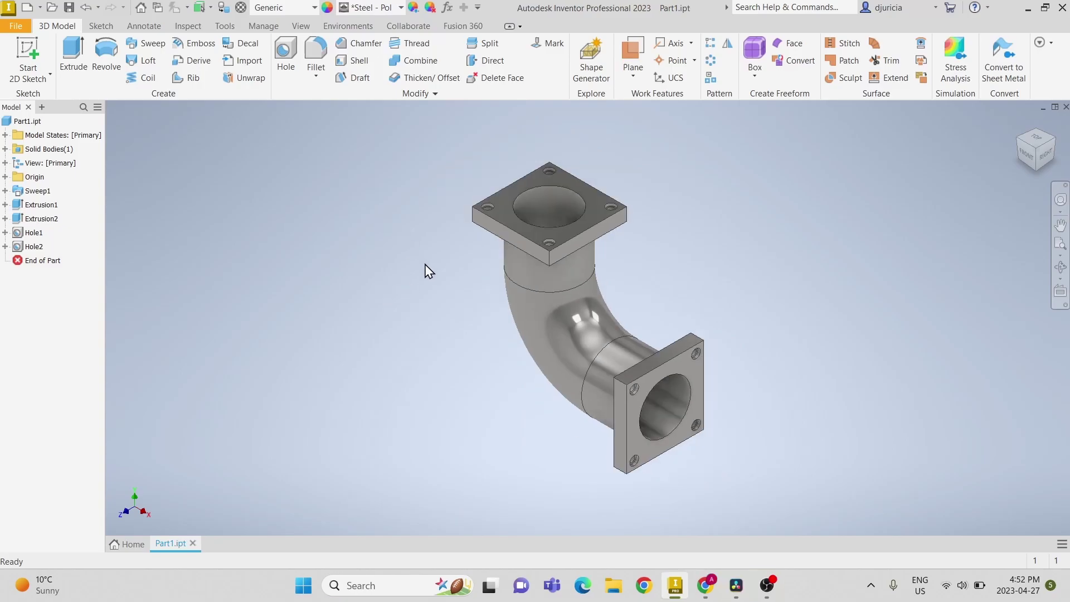
Start a 3 mm fillet on the four corner edges of the top flange.
left_click(316, 50)
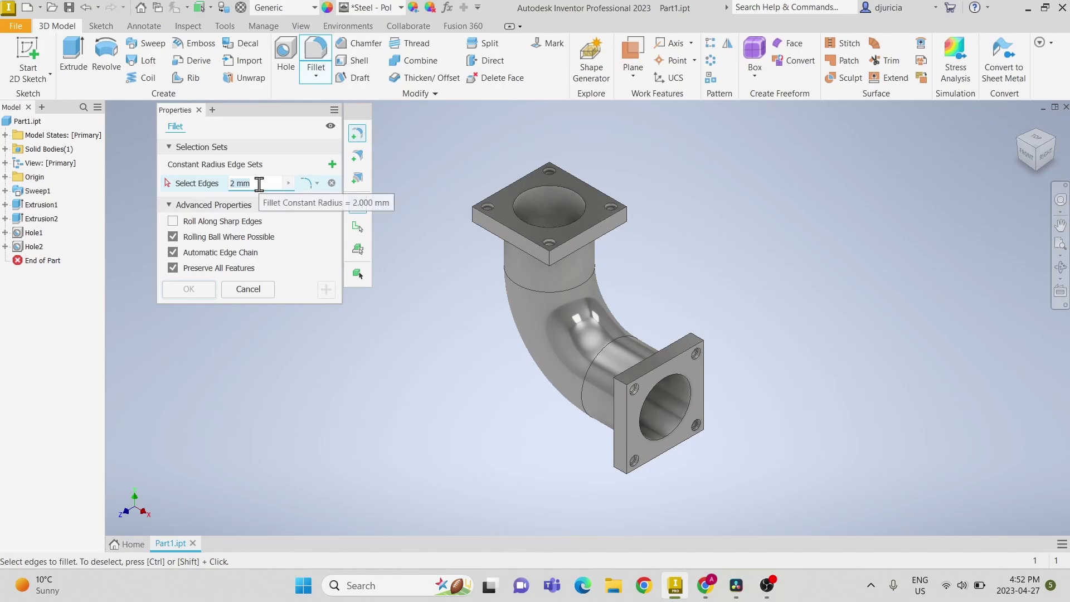
type("3")
left_click(476, 223)
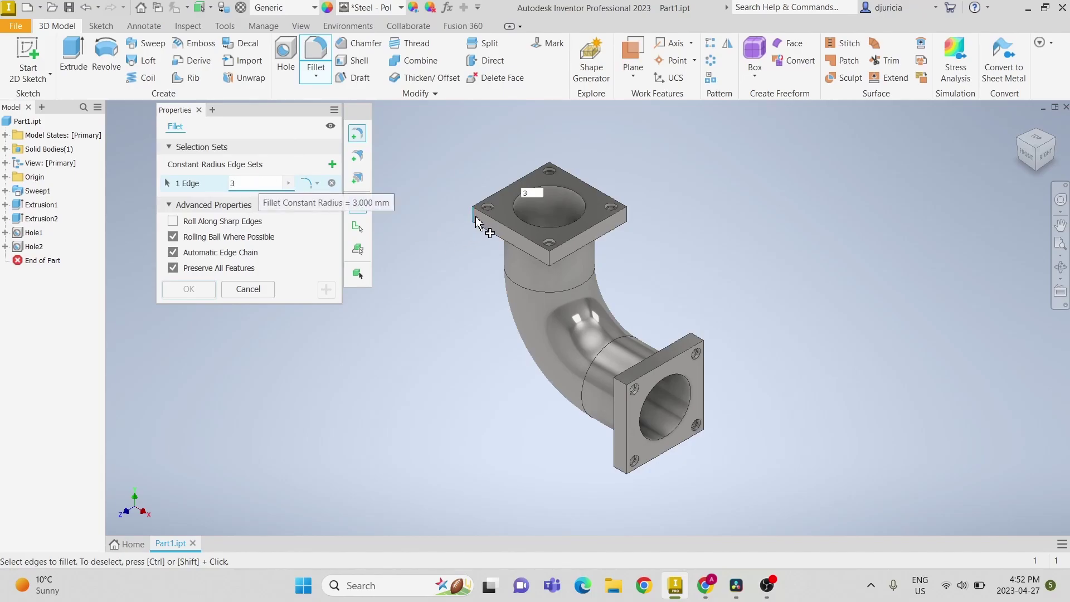
left_click(547, 258)
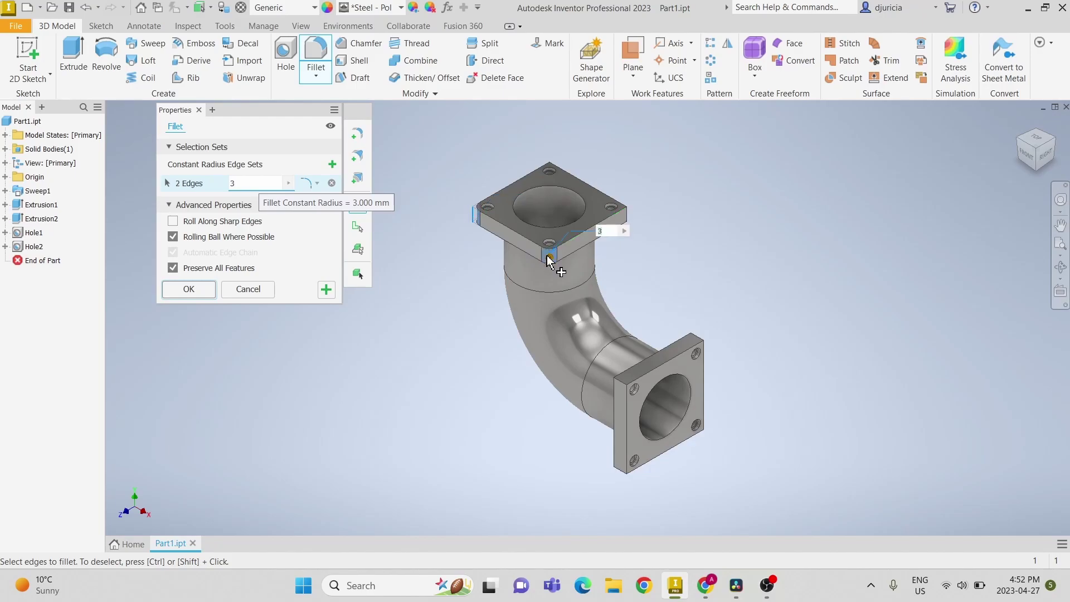
left_click(628, 219)
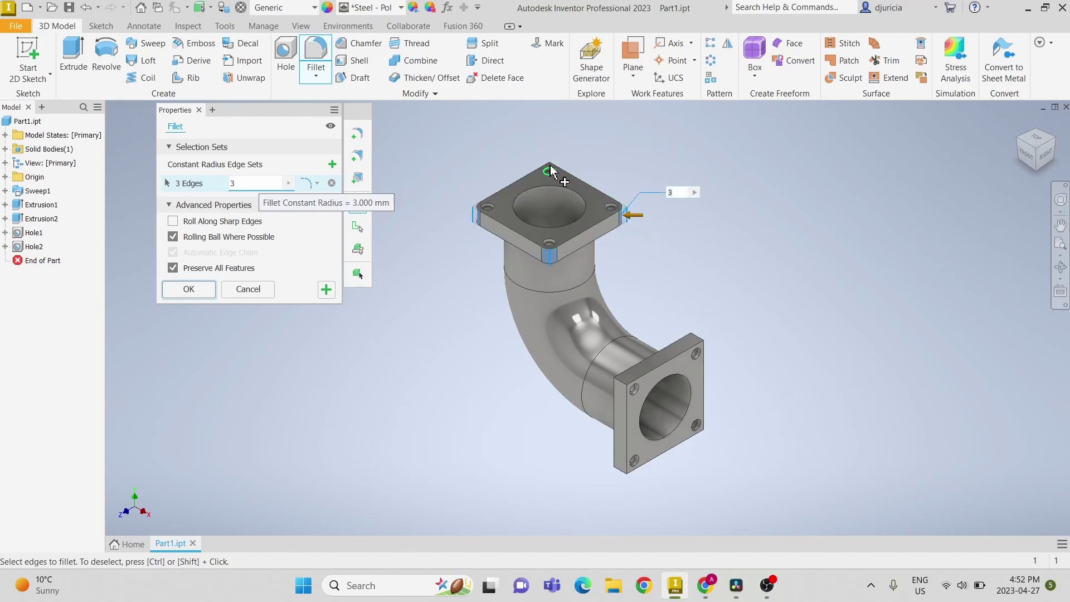
left_click(1023, 144)
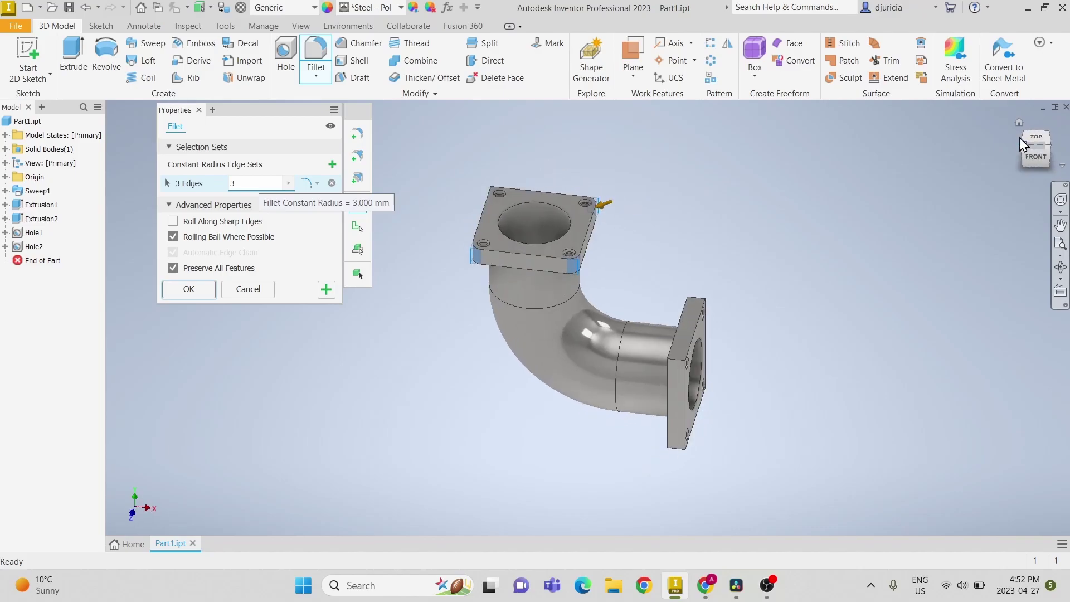
left_click(1023, 144)
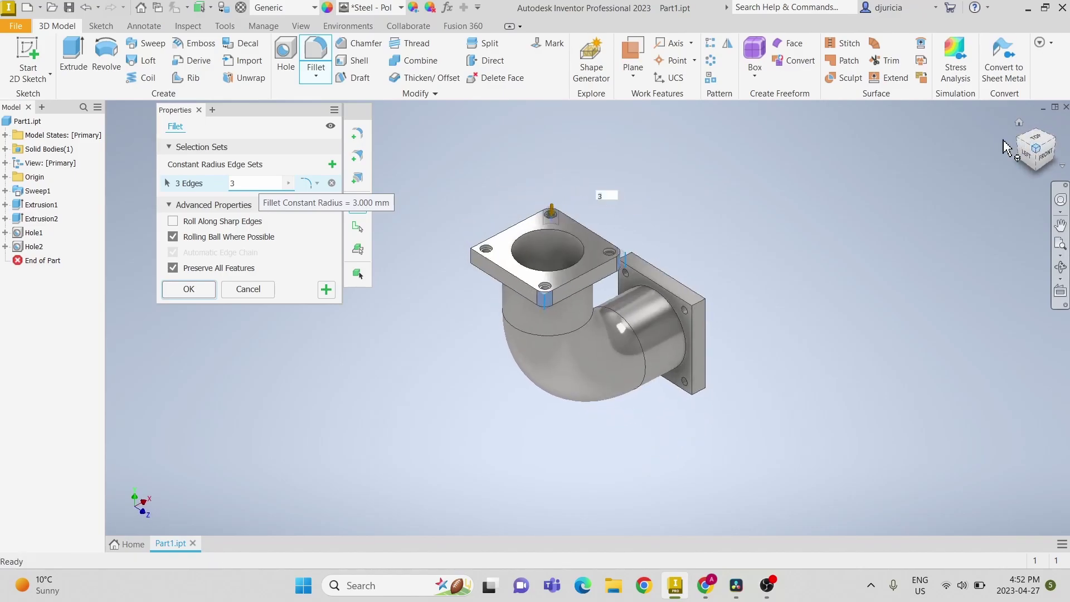
left_click(468, 267)
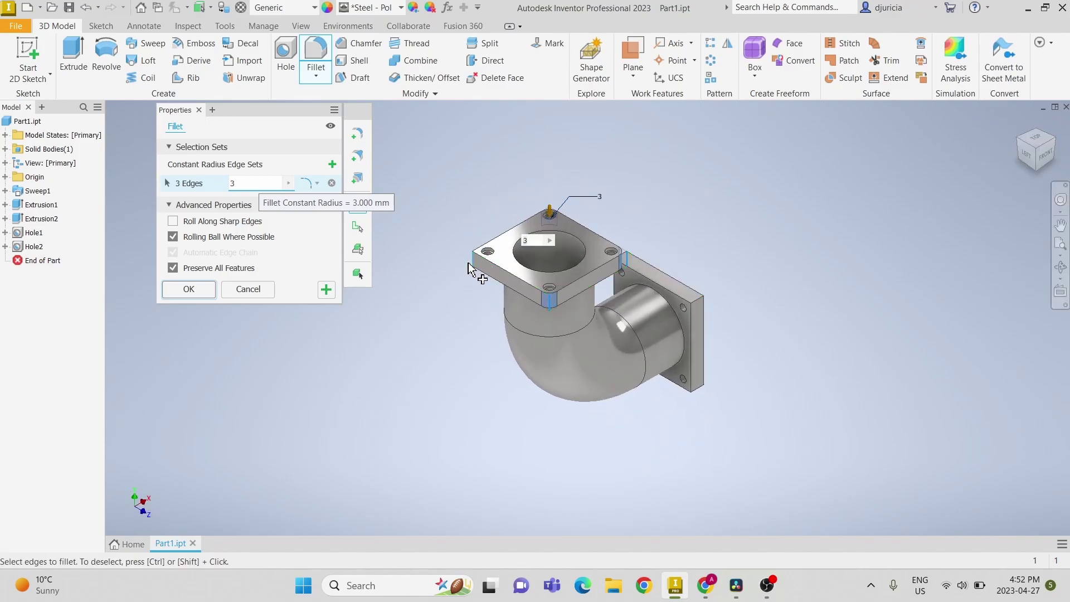
Add the side flange's four corner edges and apply the 3 mm fillets.
left_click(699, 304)
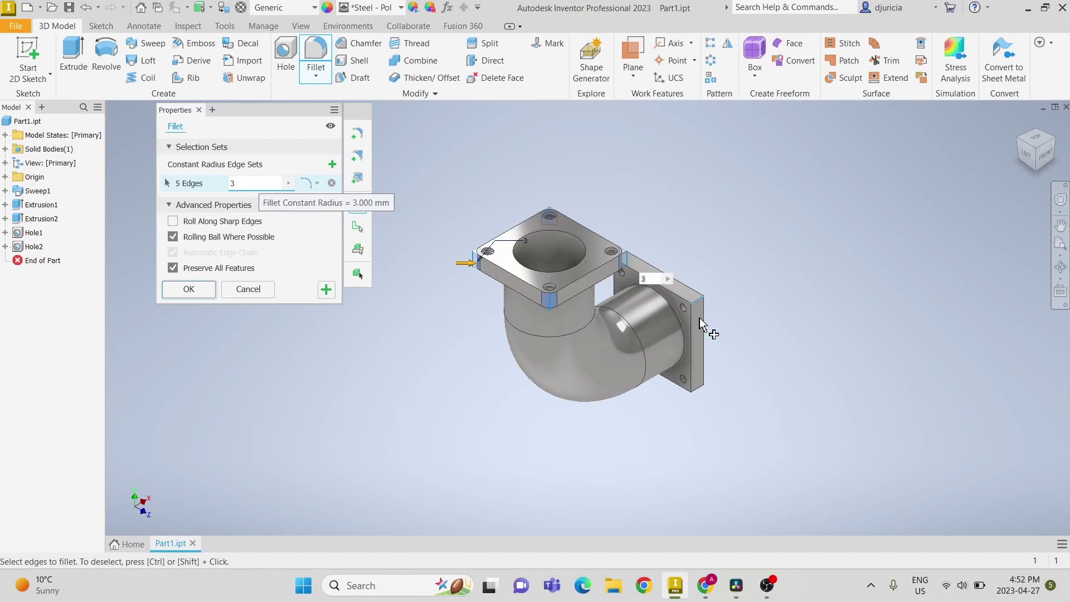
left_click(696, 392)
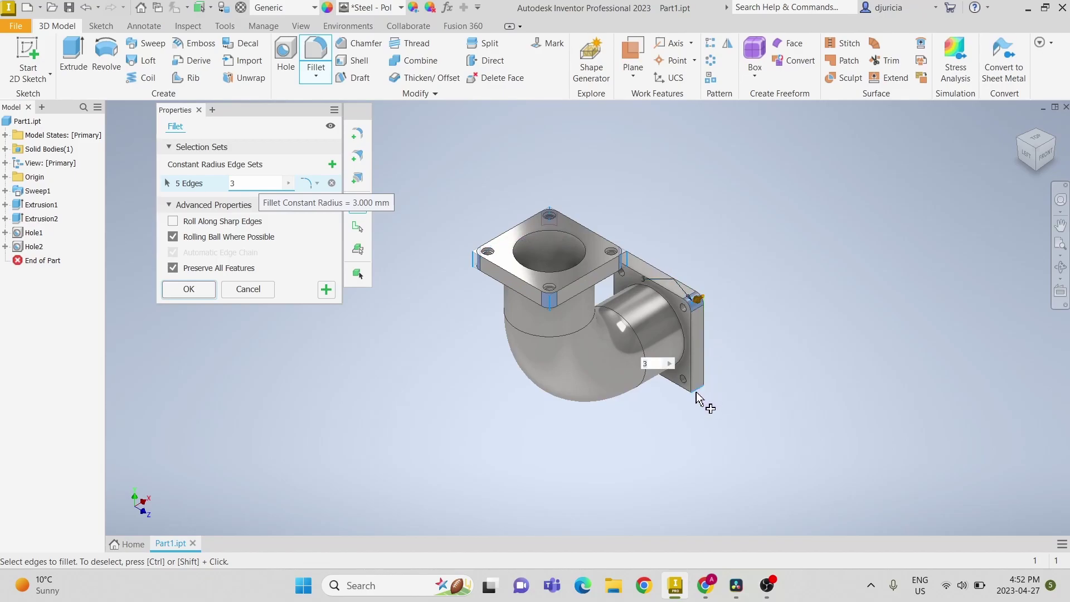
left_click(1056, 141)
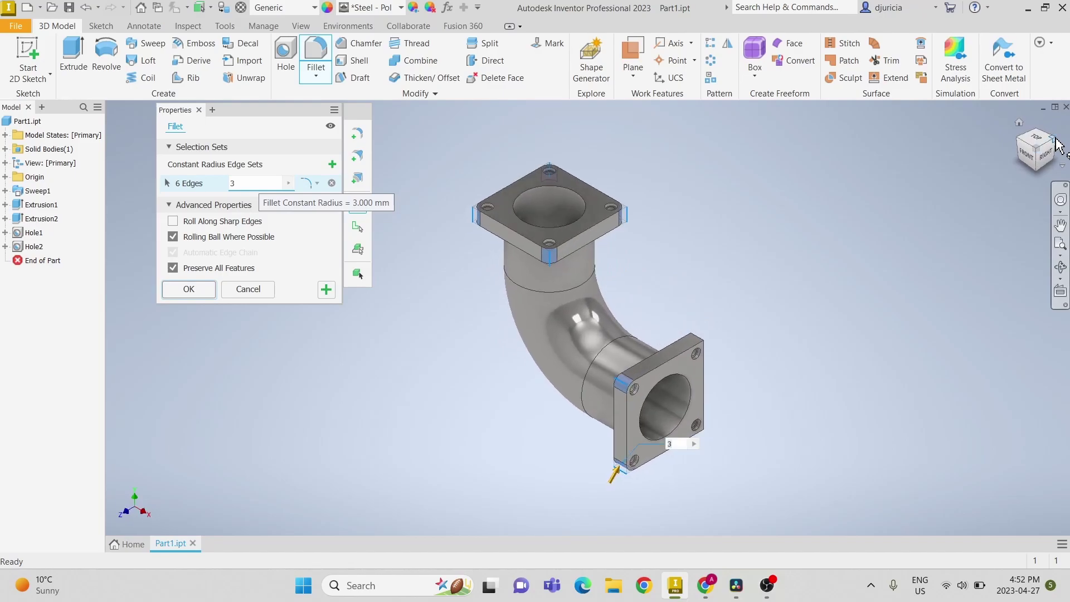
left_click(1055, 141)
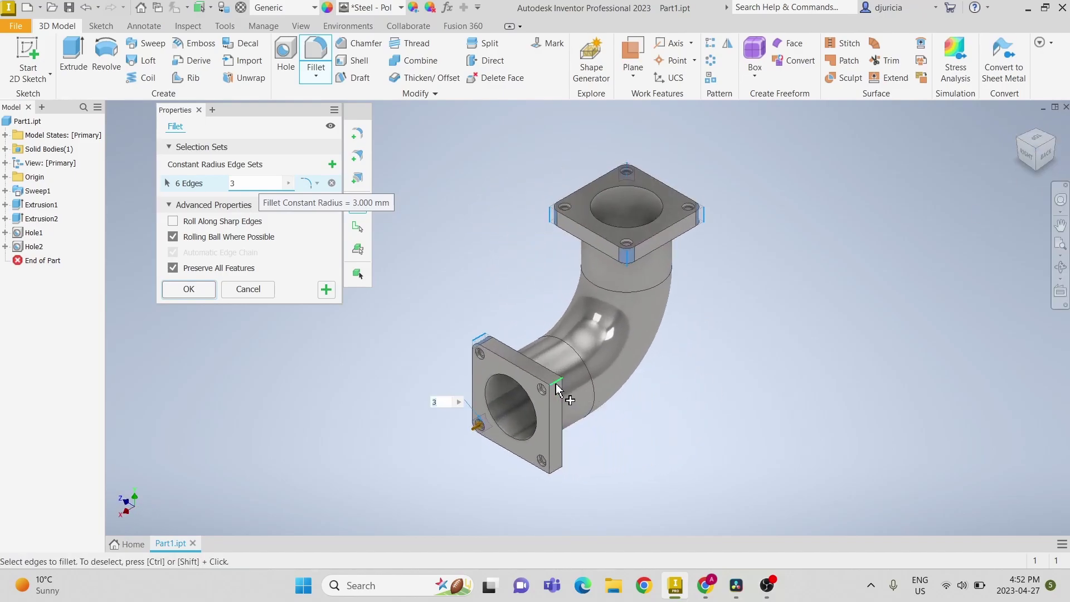
left_click(557, 388)
left_click(559, 470)
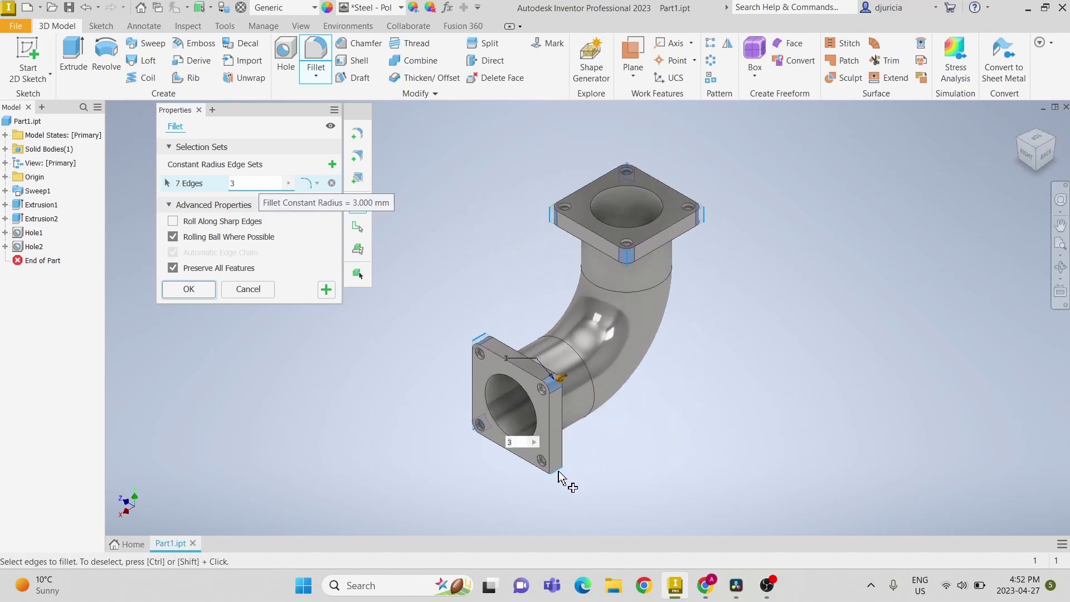
left_click(189, 290)
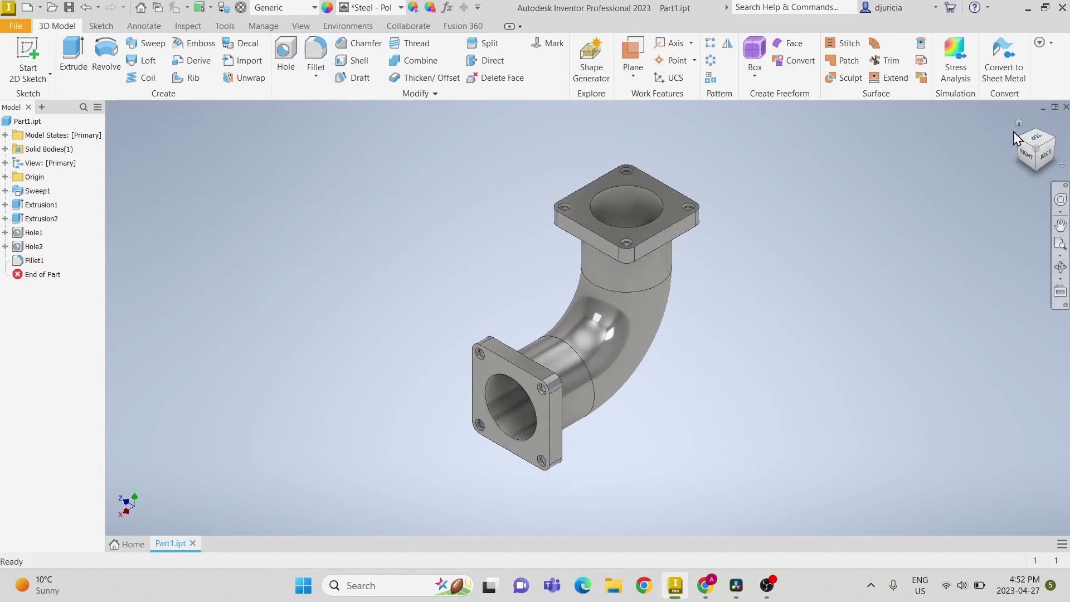
left_click(1019, 125)
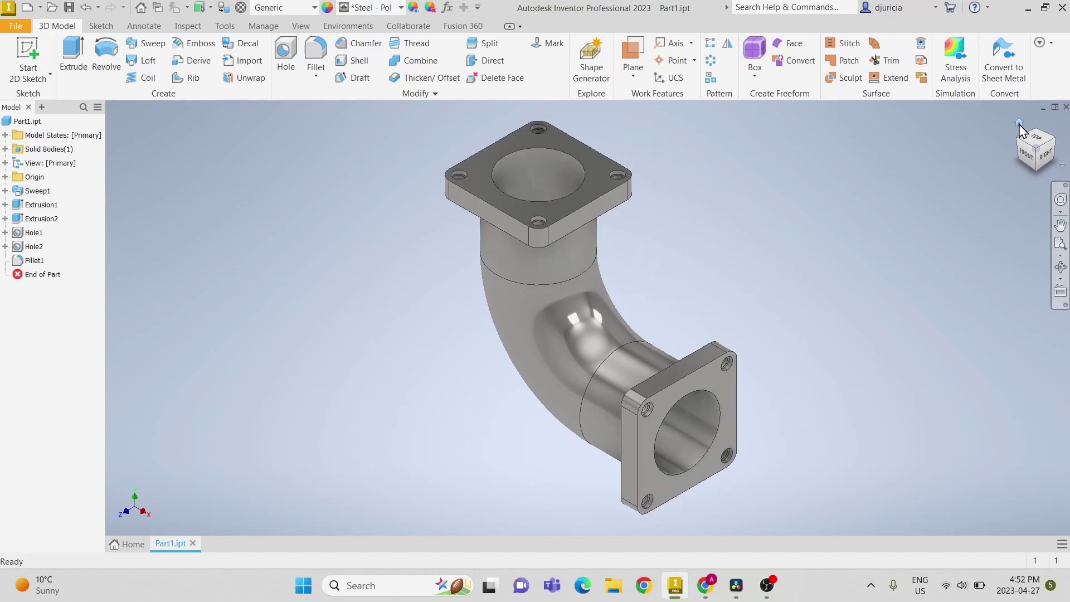
left_click(1019, 146)
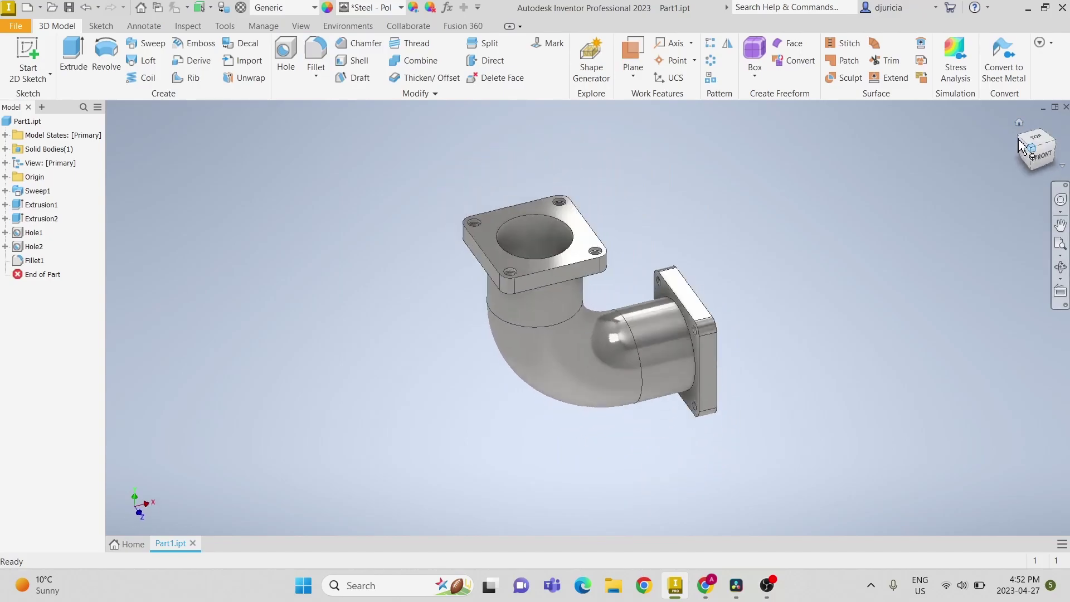